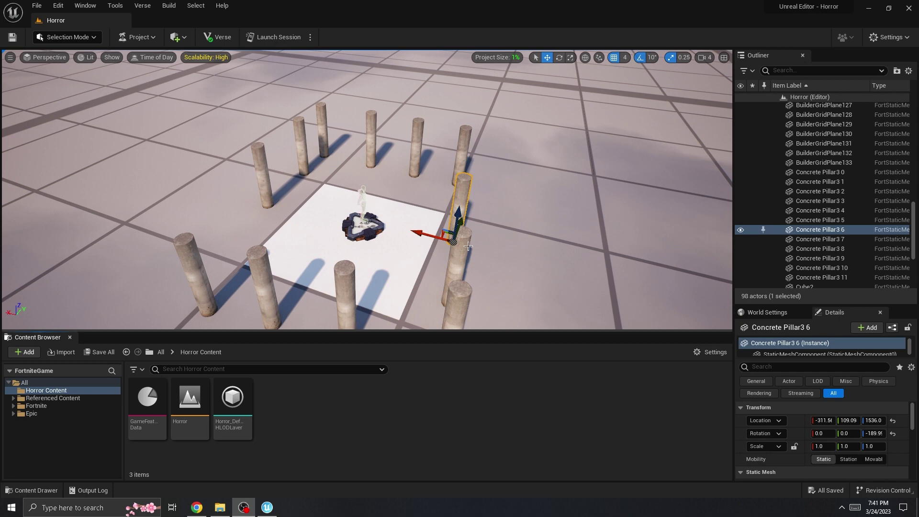
- Make a new folder named 'Imports' under Horror Content in the Content Browser and open it
right_drag(468, 240, 466, 248)
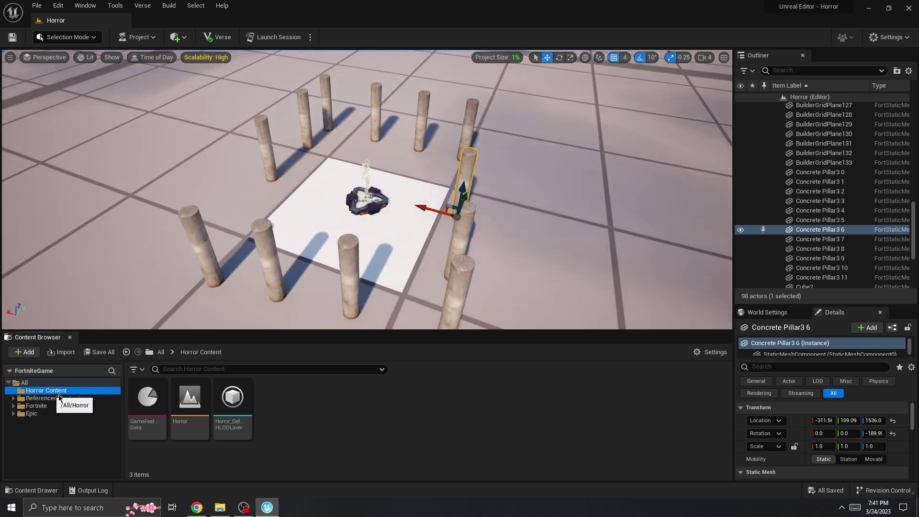
right_click(329, 397)
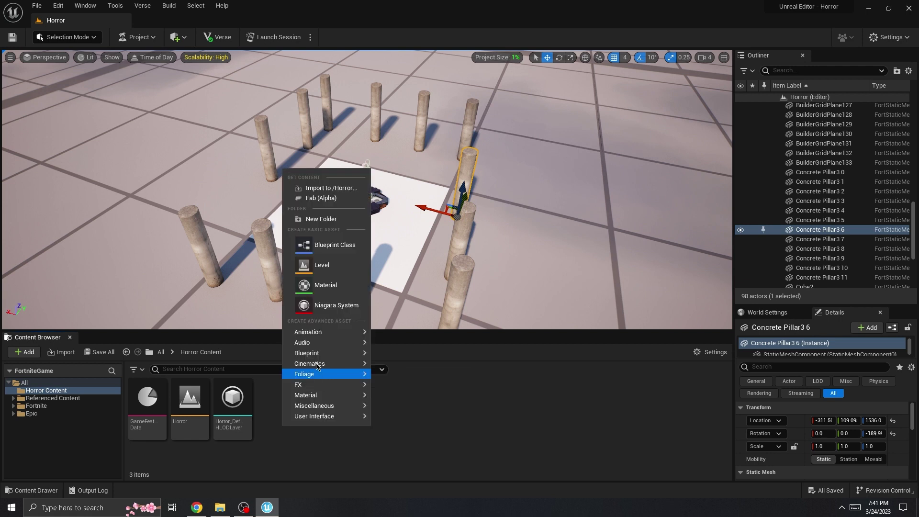
click(349, 219)
text(Imports)
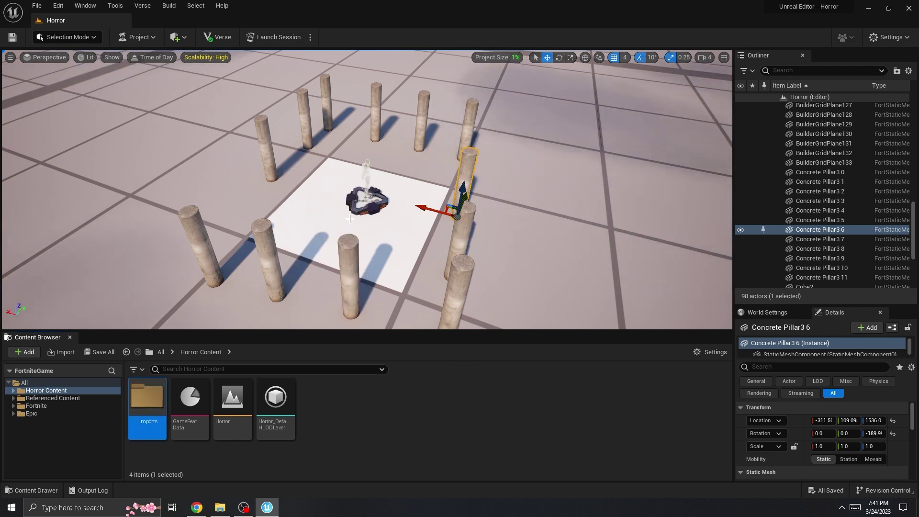
key(Return)
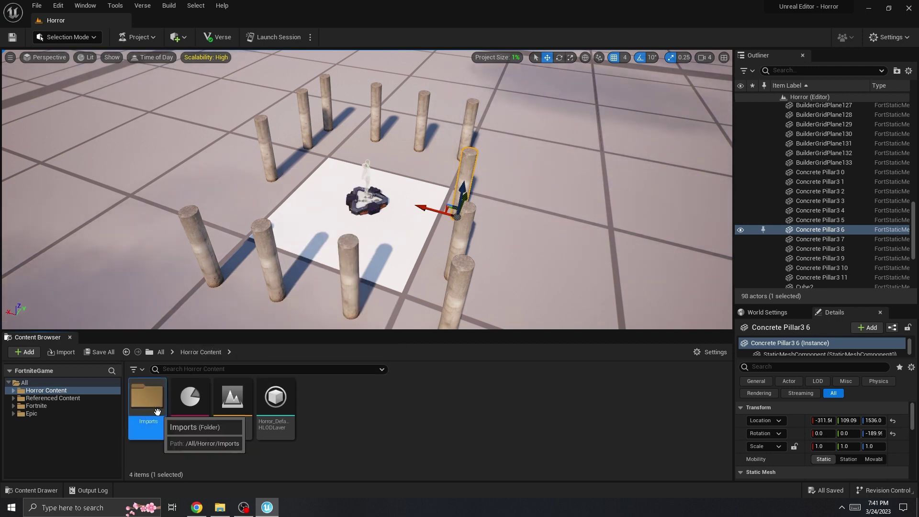
double_click(148, 397)
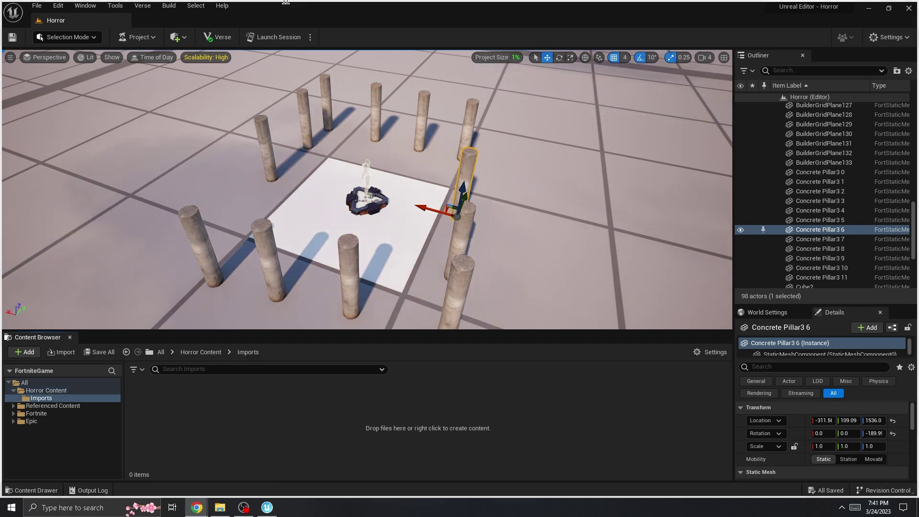
- Download the Commando character model from Sketchfab in fbx format as a zip
click(196, 507)
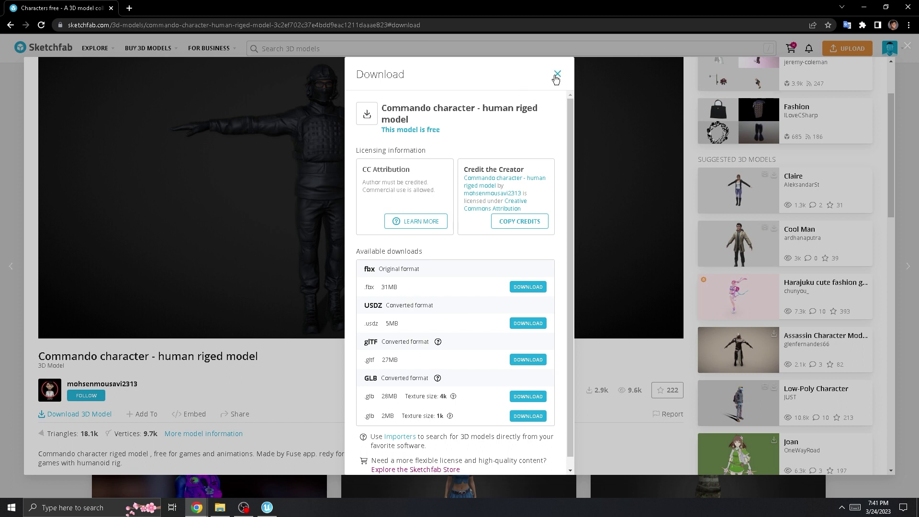
click(556, 74)
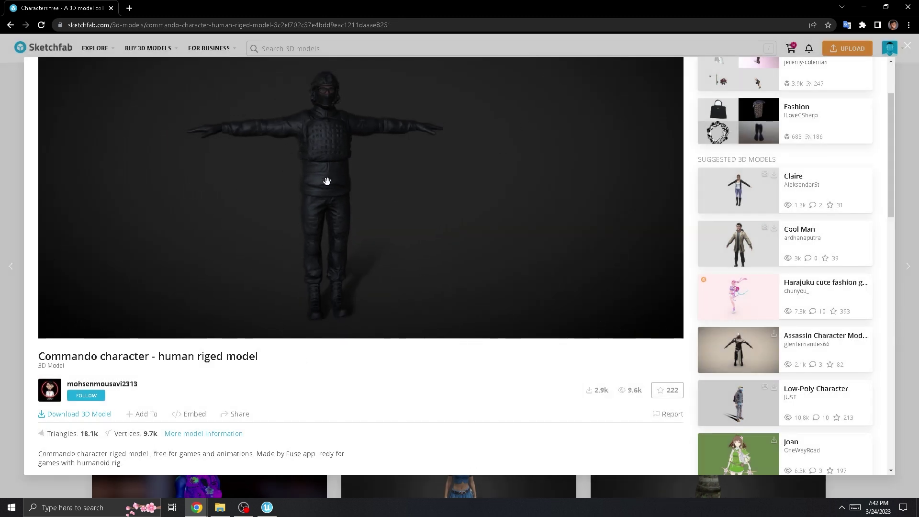
mouse_move(339, 181)
right_down()
mouse_move(355, 194)
mouse_move(432, 206)
right_up()
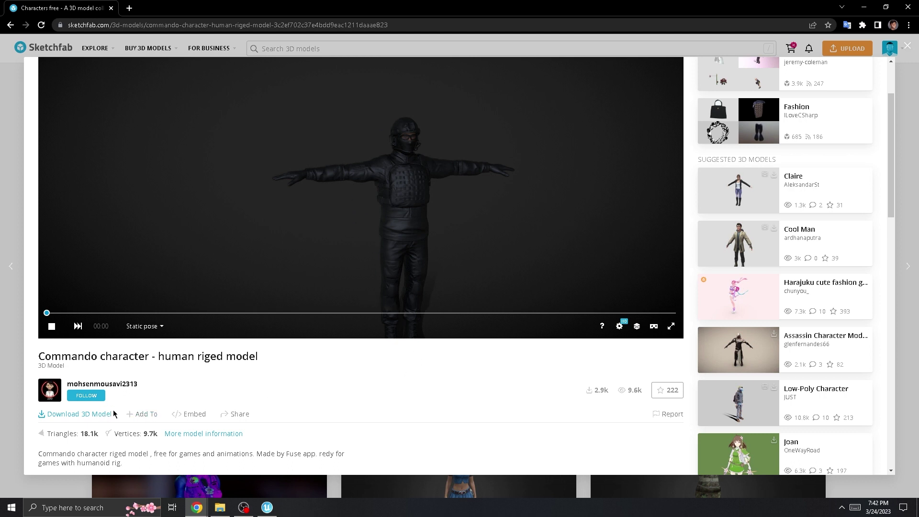
click(106, 415)
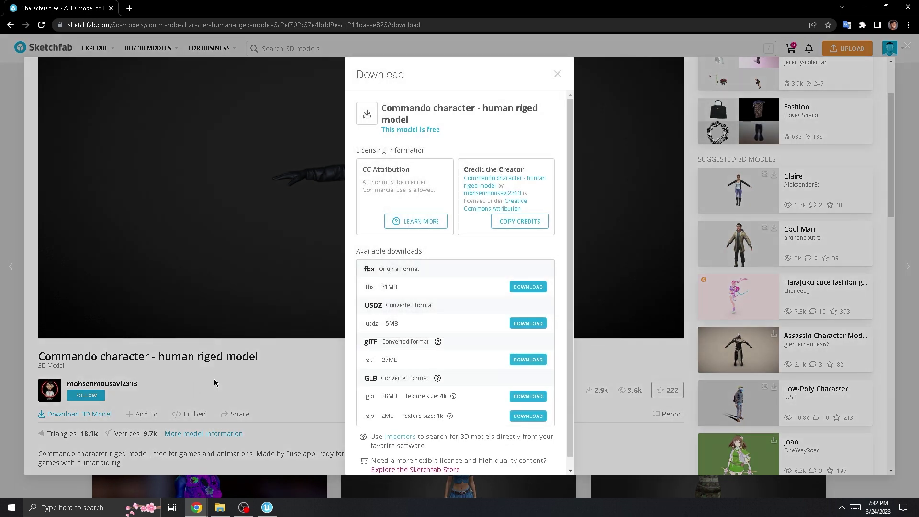
click(528, 289)
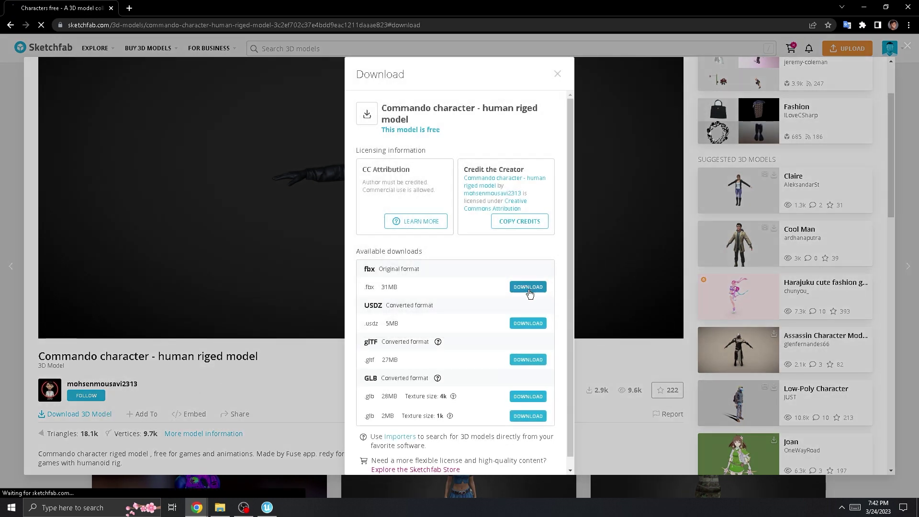
click(376, 241)
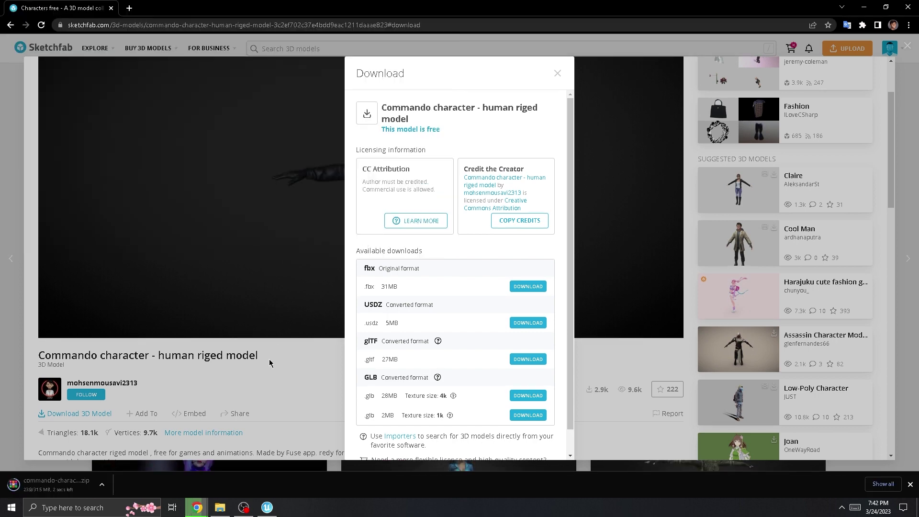
- Extract the downloaded zip's source and textures folders with WinRAR
click(57, 484)
click(224, 110)
click(701, 169)
click(648, 159)
click(252, 110)
click(575, 353)
click(874, 78)
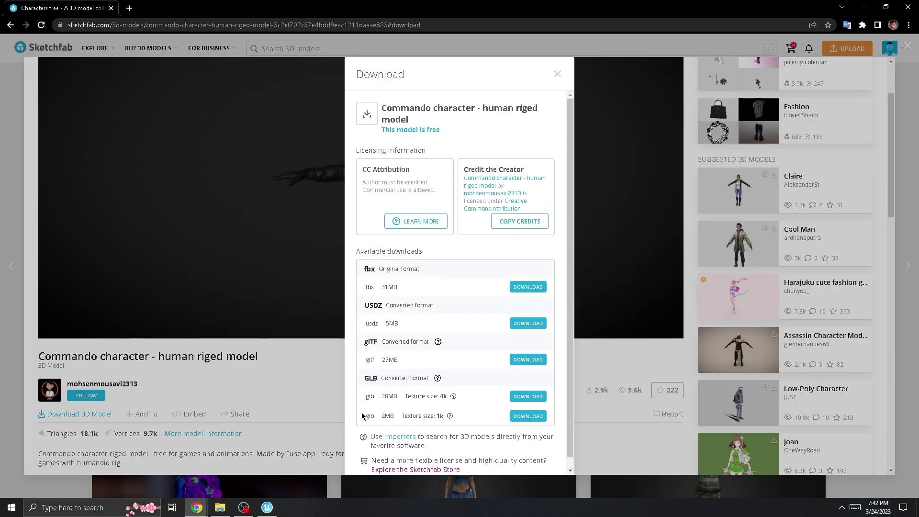
click(267, 508)
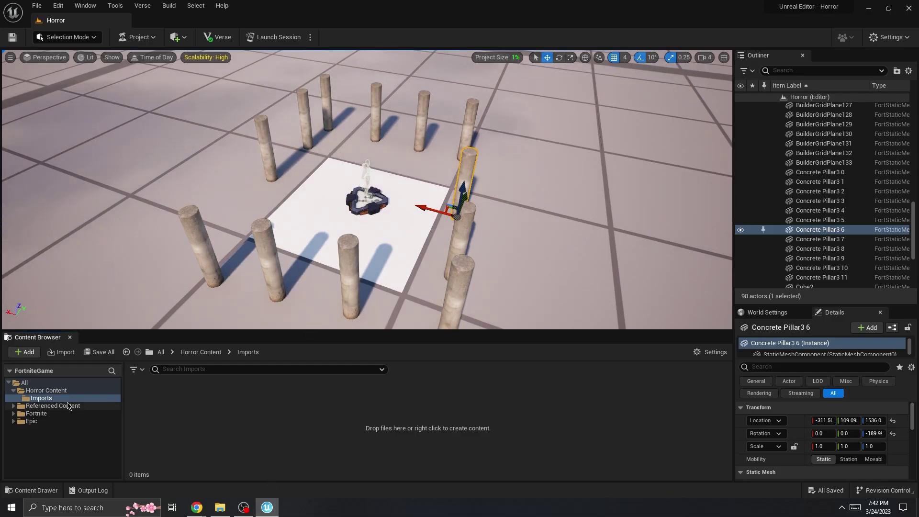
- Import the FBX from the model's source folder with Import All, clear the log, and preview the Counter mesh
click(62, 352)
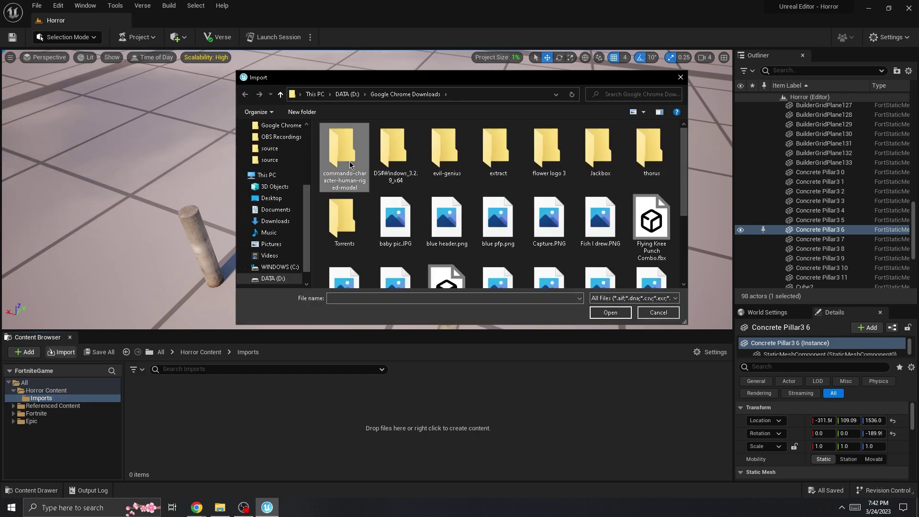
double_click(342, 148)
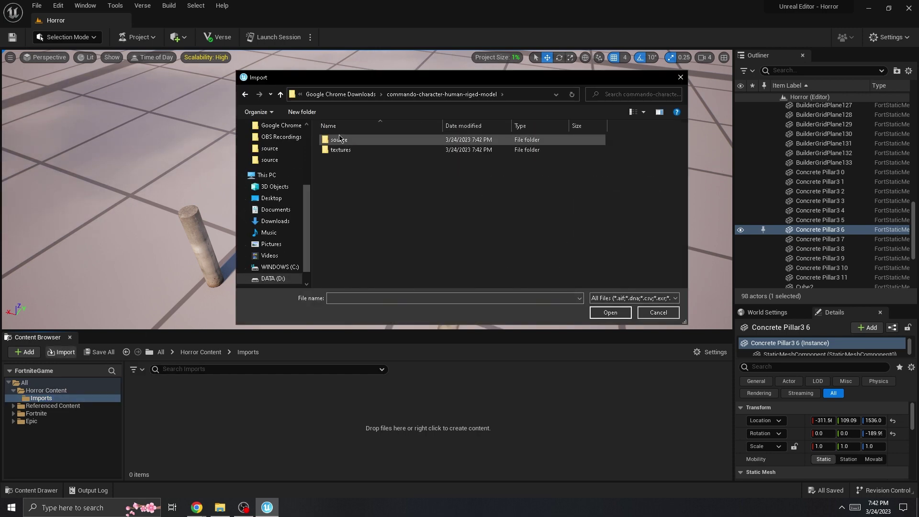
double_click(369, 140)
double_click(371, 141)
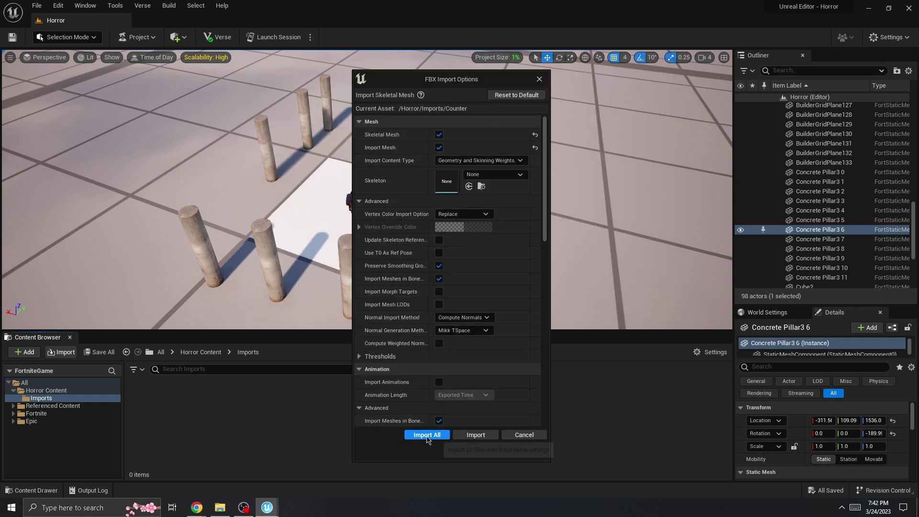
click(428, 435)
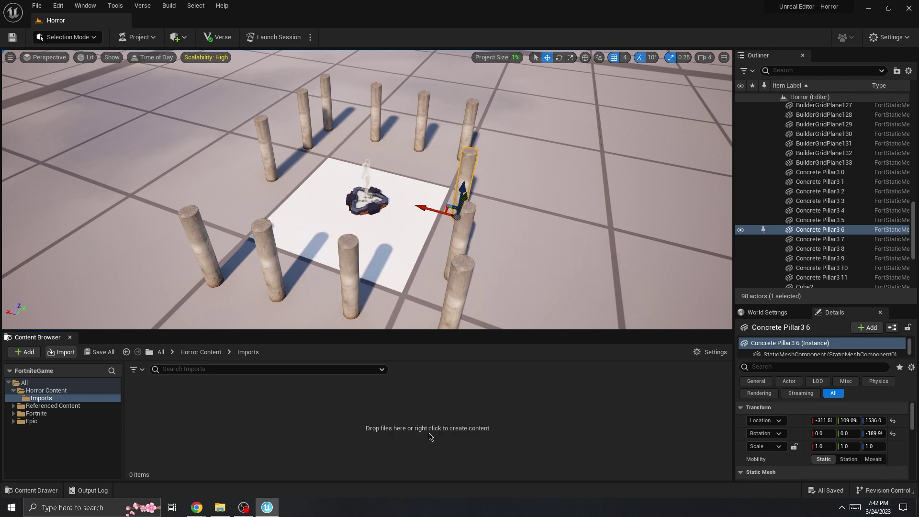
click(664, 371)
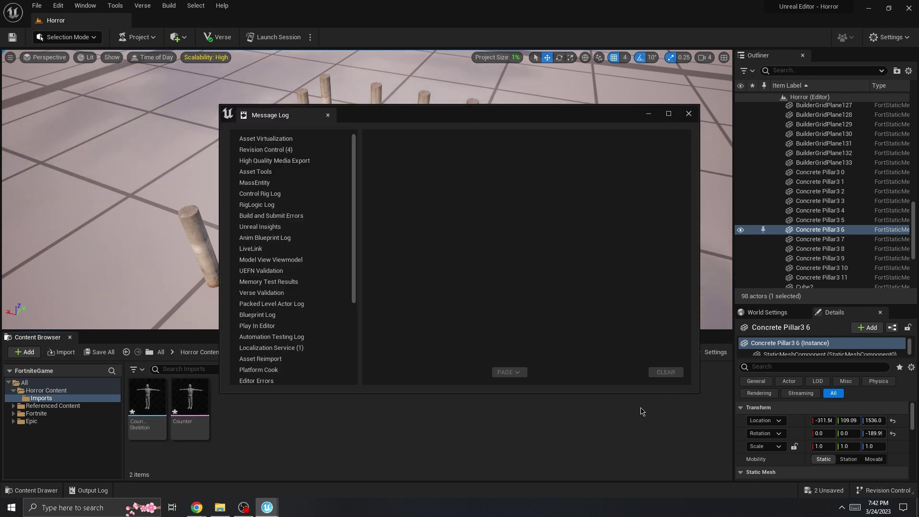
click(689, 114)
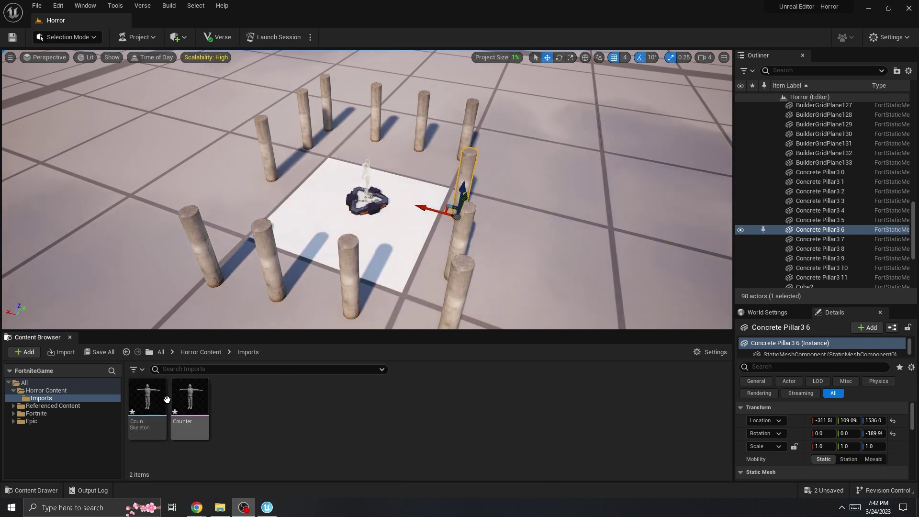
double_click(190, 399)
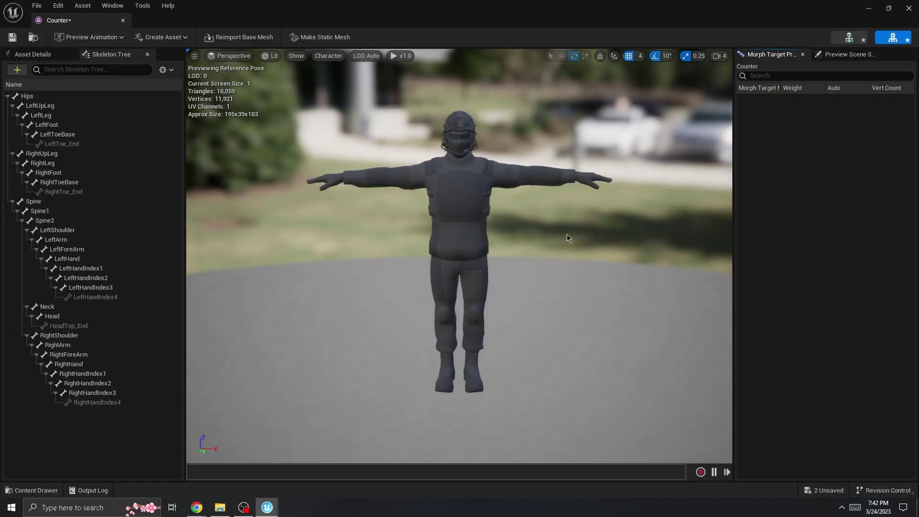
click(910, 7)
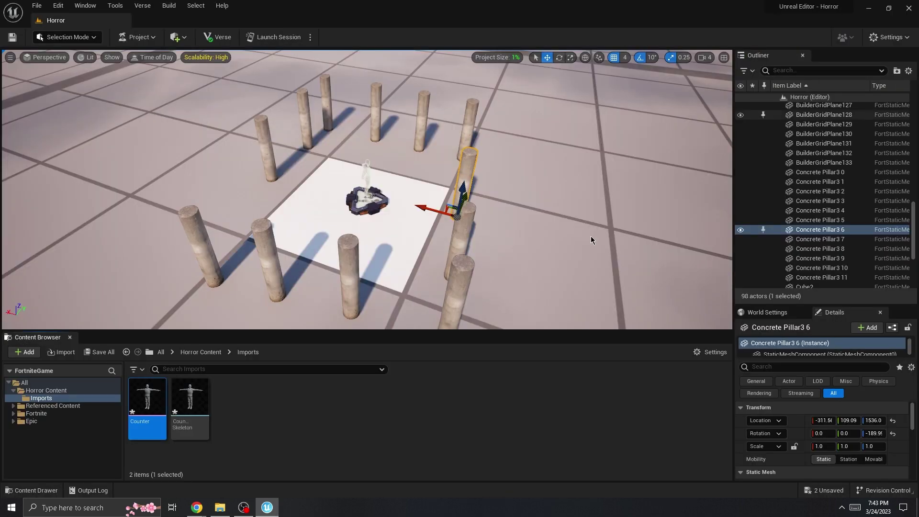
- Drag the Counter_packed0_diffuse and Counter_packed0_normal PNGs from the textures folder into Imports
click(220, 506)
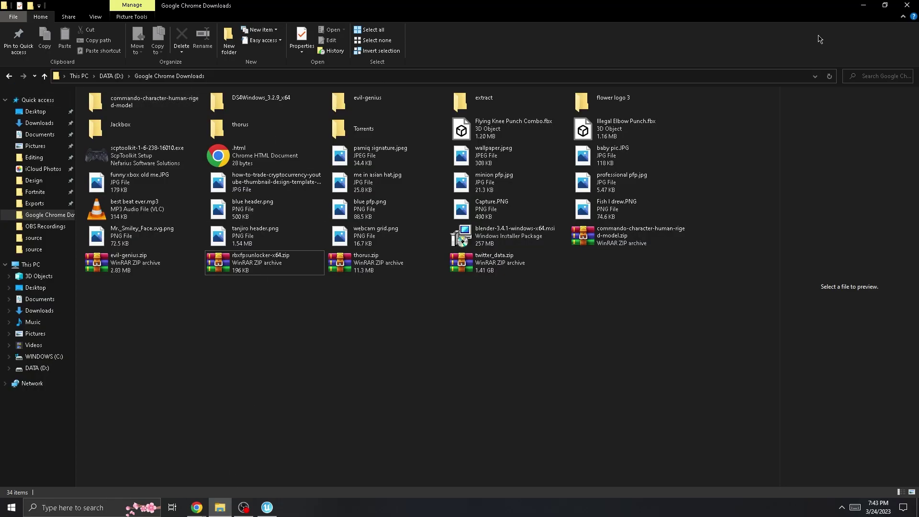
click(892, 10)
double_click(515, 161)
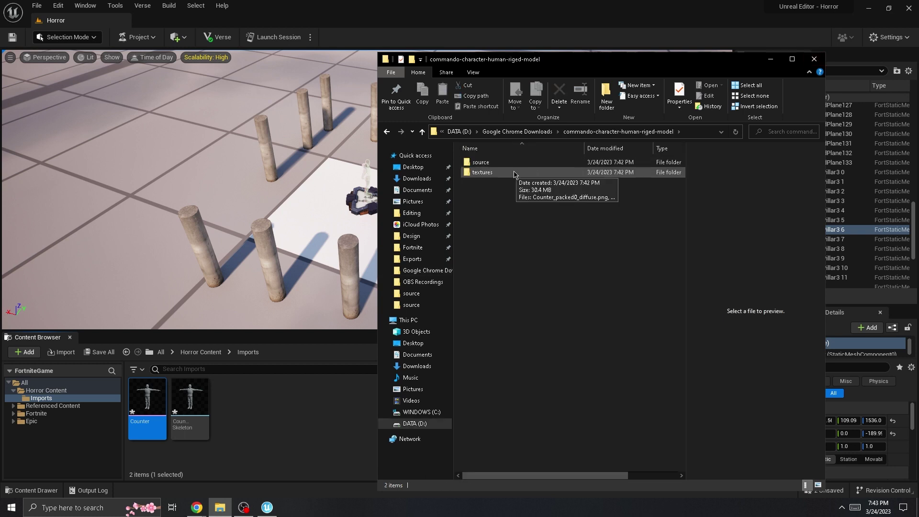
double_click(517, 175)
drag(614, 200, 306, 421)
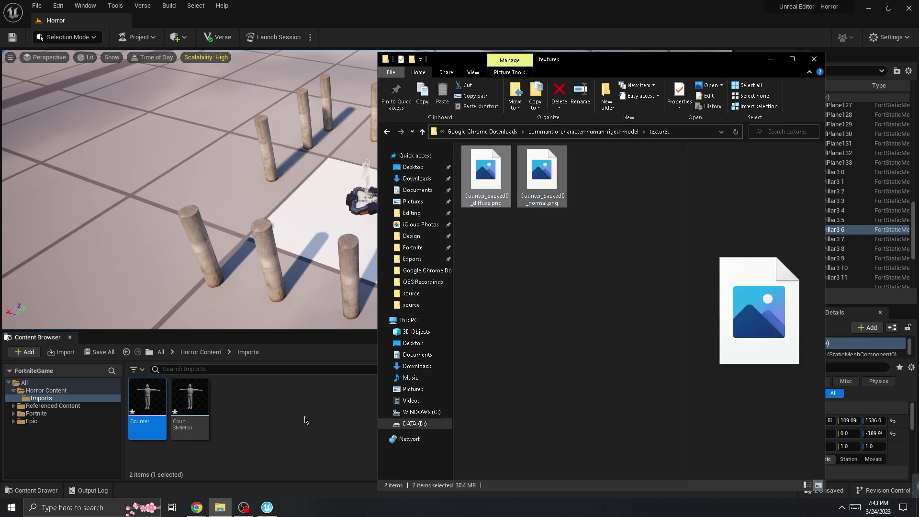
click(813, 59)
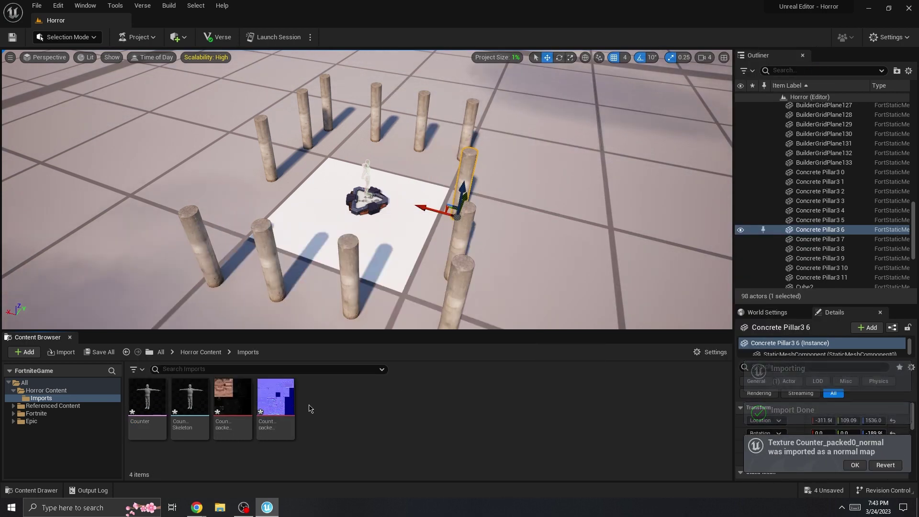
- Create a new material named Soldier_Material in Imports and open it
right_click(311, 406)
click(347, 263)
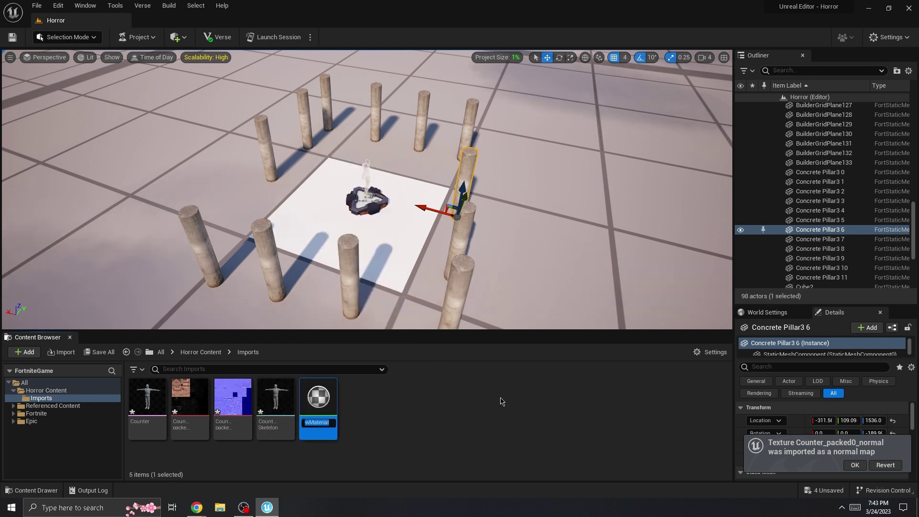
text(Soldier_)
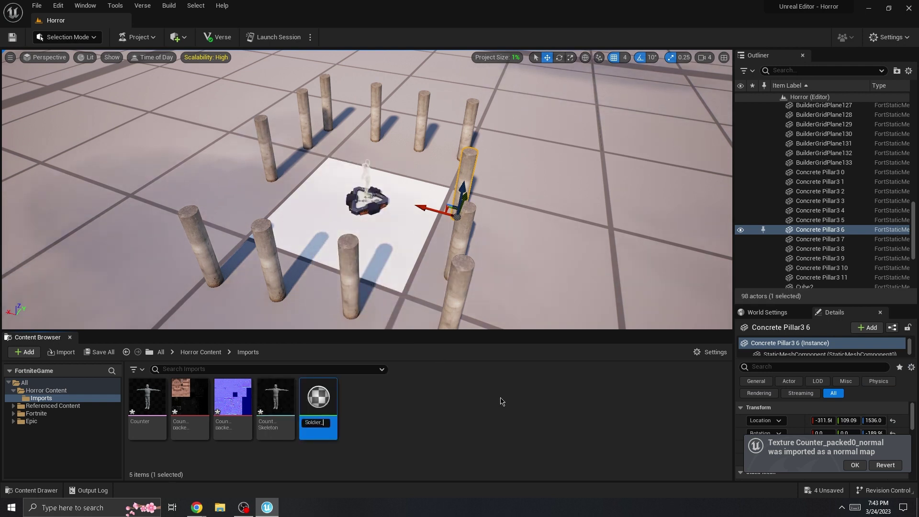
text(Material)
key(Return)
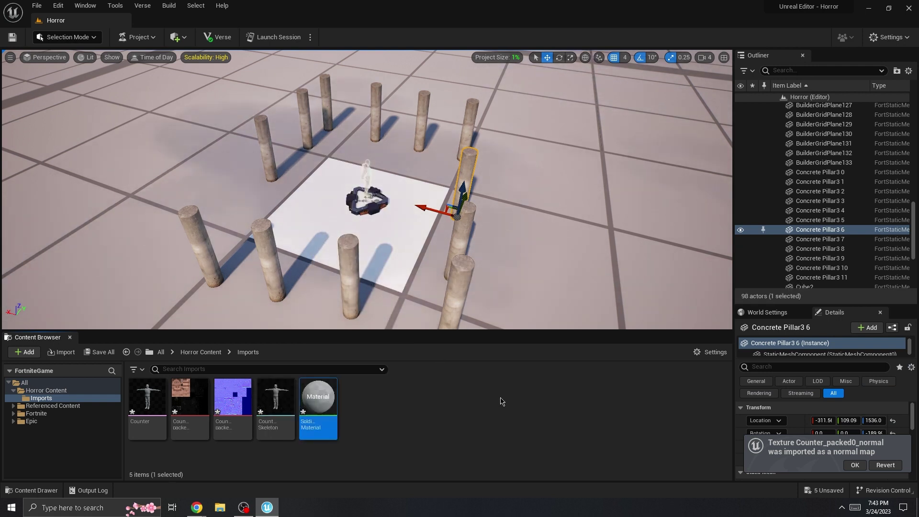
double_click(329, 408)
- Add the diffuse and normal textures as sample nodes in the material graph
click(891, 8)
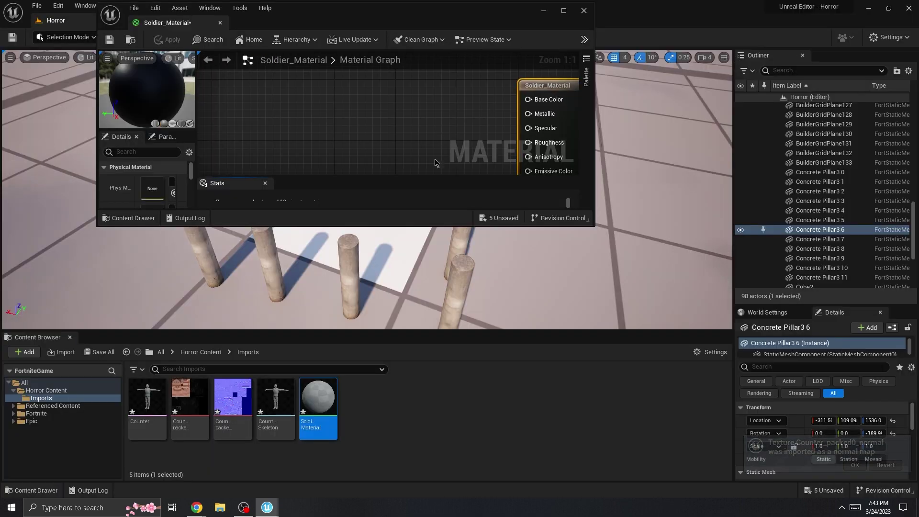
drag(397, 226, 397, 329)
click(209, 441)
click(208, 435)
ctrl+click(238, 427)
drag(233, 407, 316, 154)
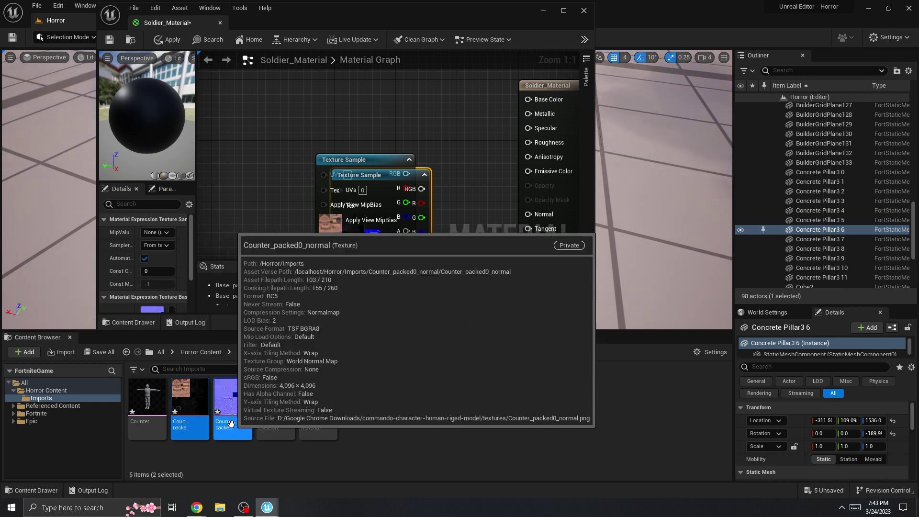
drag(375, 158, 245, 85)
- Wire the normal map into Normal and the colour texture into Base Color, then save
scroll(523, 211, down, 1)
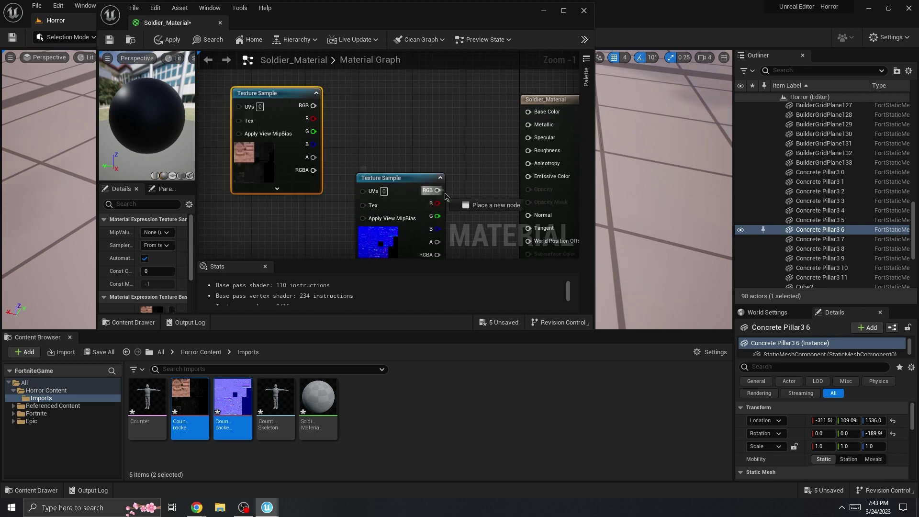
drag(458, 201, 528, 214)
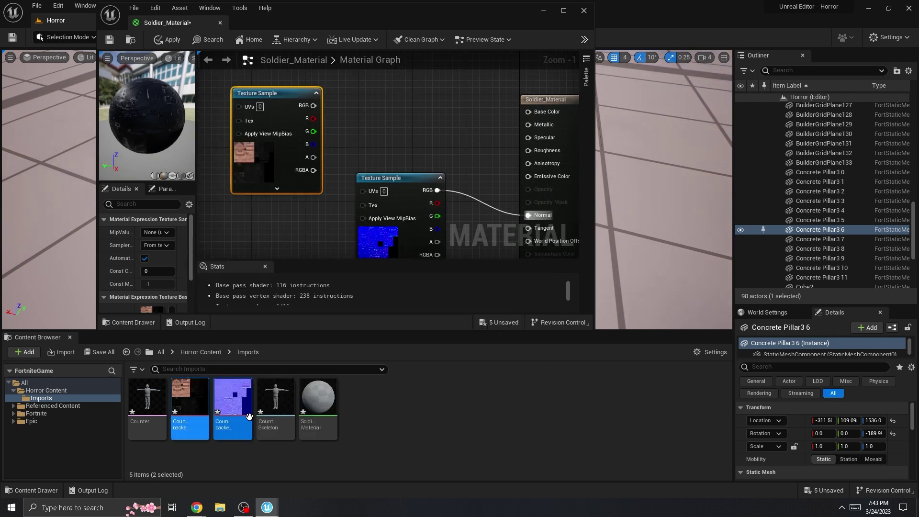
scroll(536, 210, down, 2)
drag(337, 113, 407, 105)
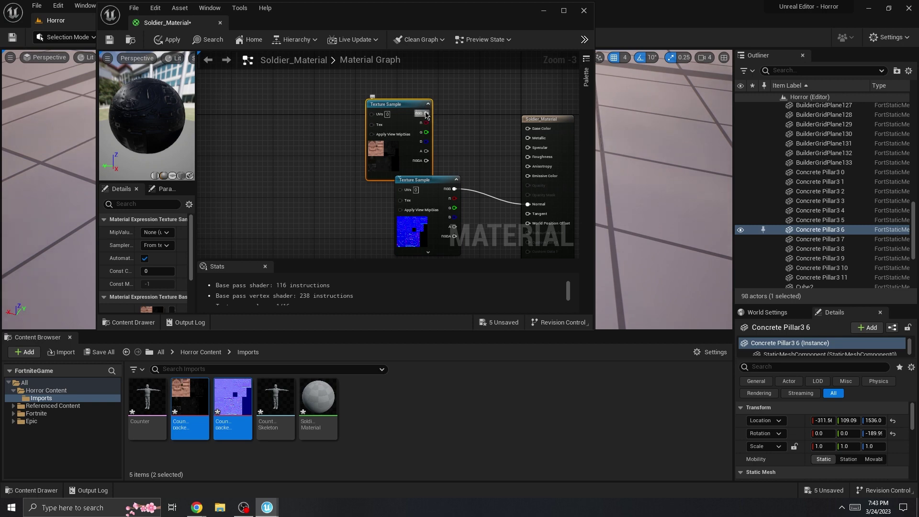
drag(426, 115, 527, 129)
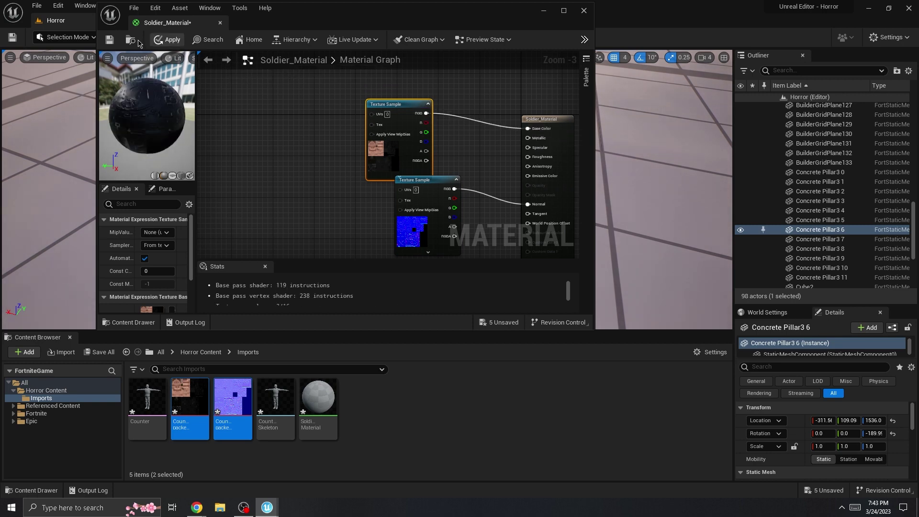
click(110, 41)
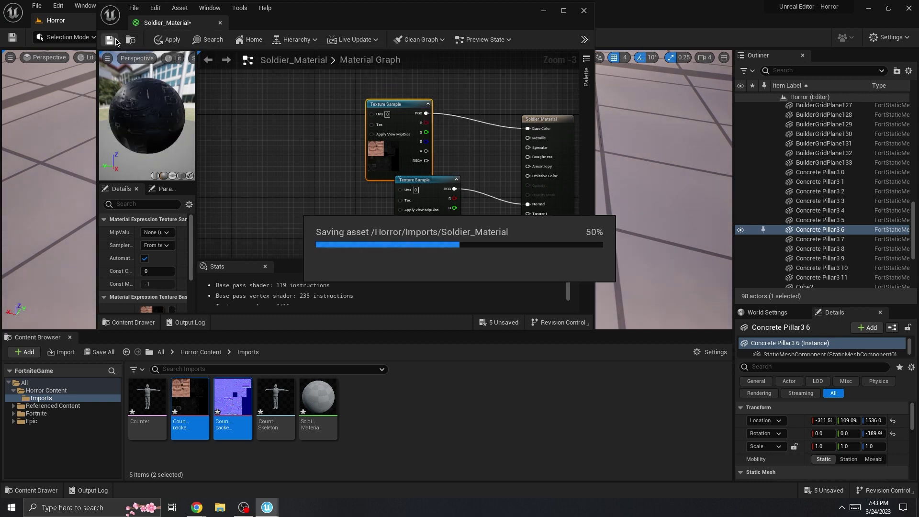
- Set the Counter mesh's Material Slot Element 0 to Soldier_Material
click(583, 11)
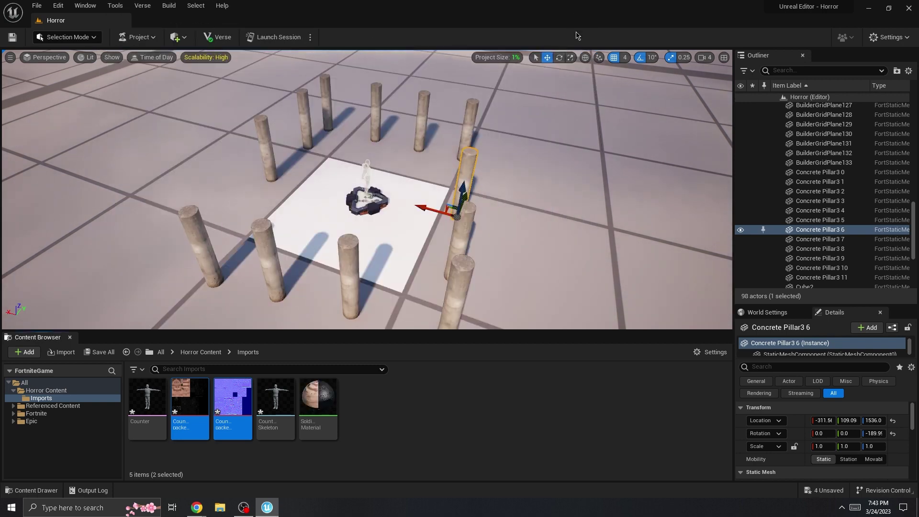
double_click(152, 407)
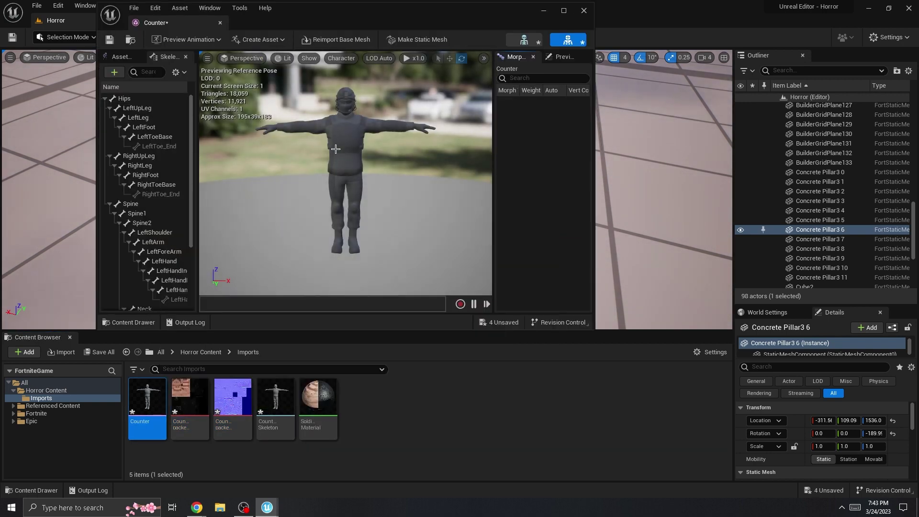
click(121, 56)
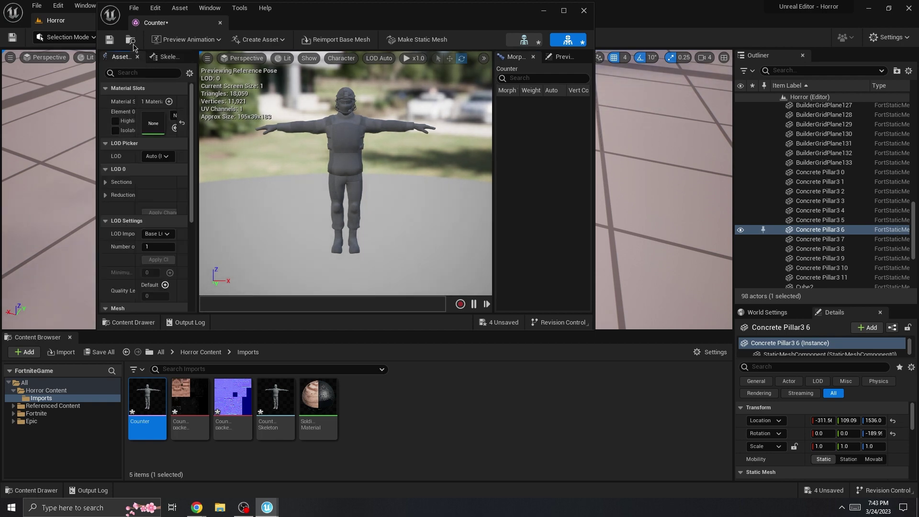
click(566, 11)
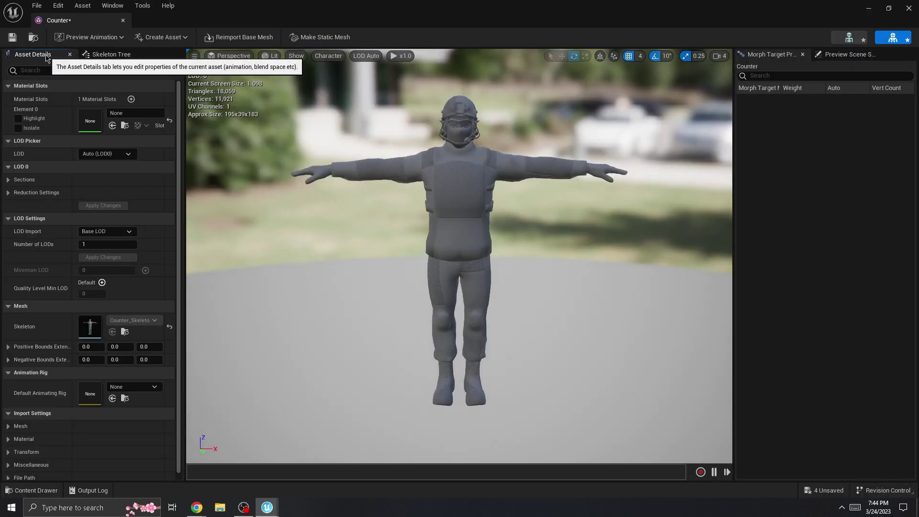
click(136, 115)
text(soldier)
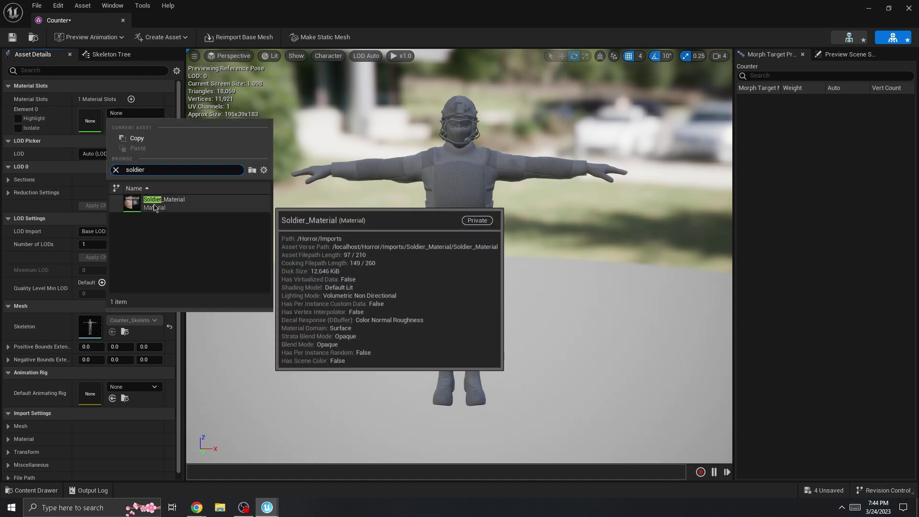
click(155, 203)
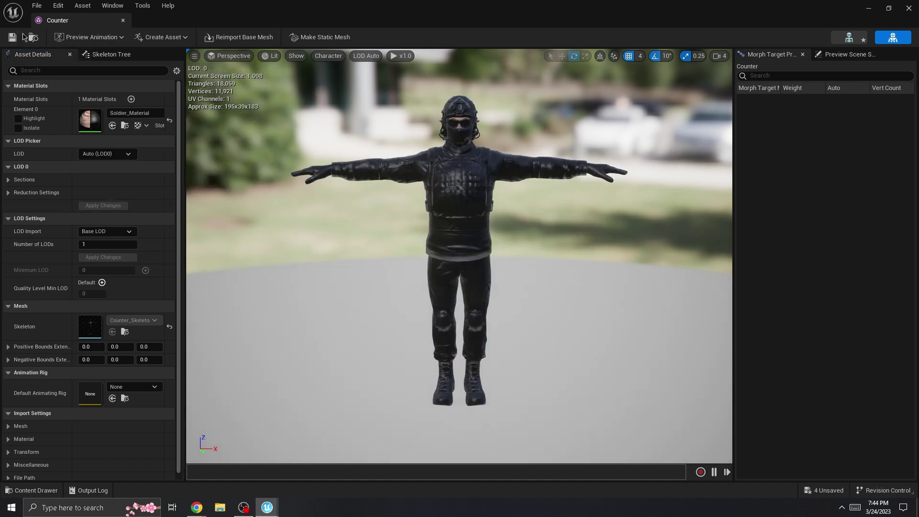
- Upload Counter.fbx as a new character on the reloaded Mixamo page
click(868, 6)
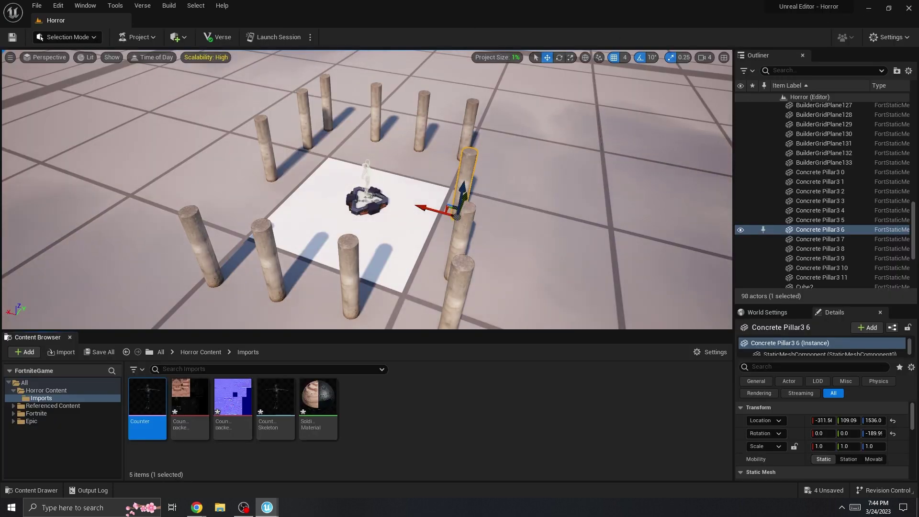
click(197, 507)
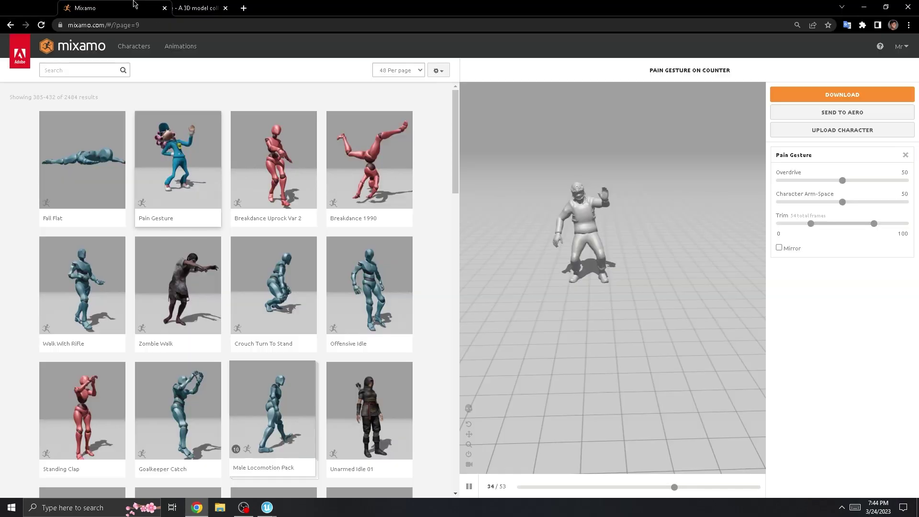
click(42, 25)
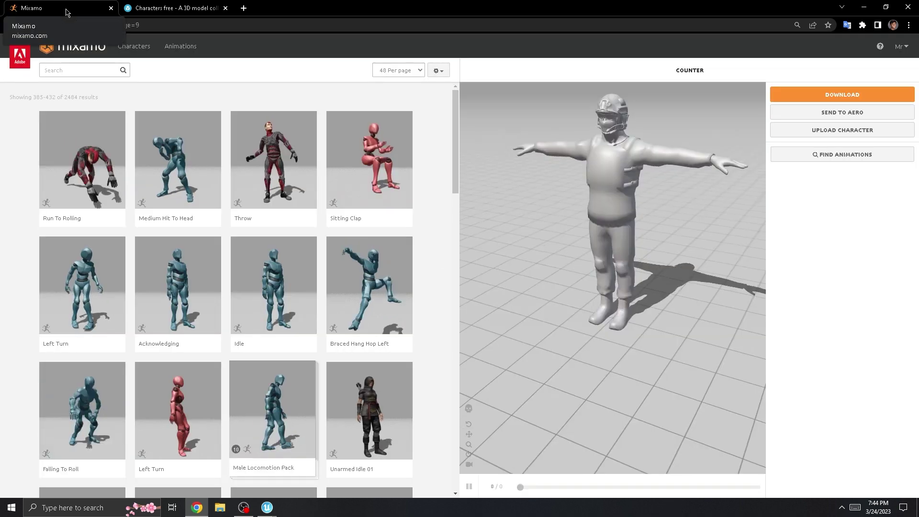
click(825, 131)
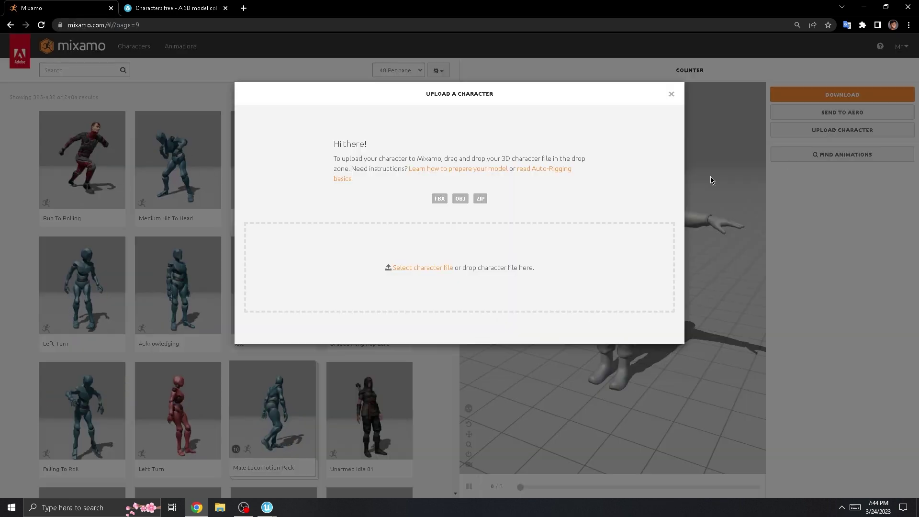
click(437, 267)
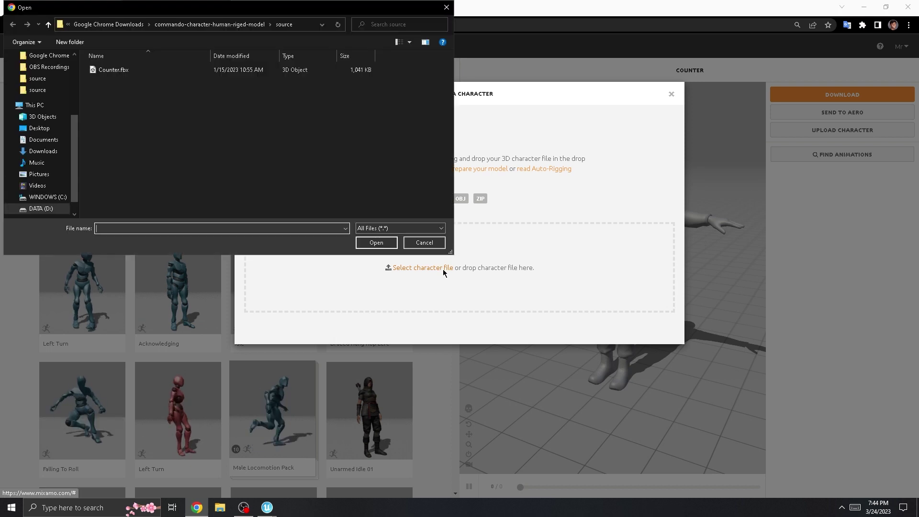
double_click(207, 71)
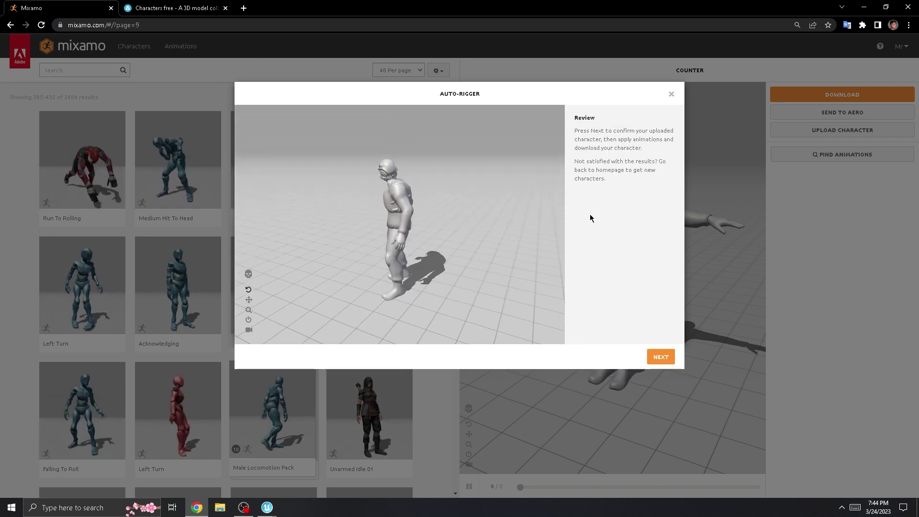
- Confirm the auto-rigged Counter character and browse to animation page 11
click(670, 359)
click(661, 357)
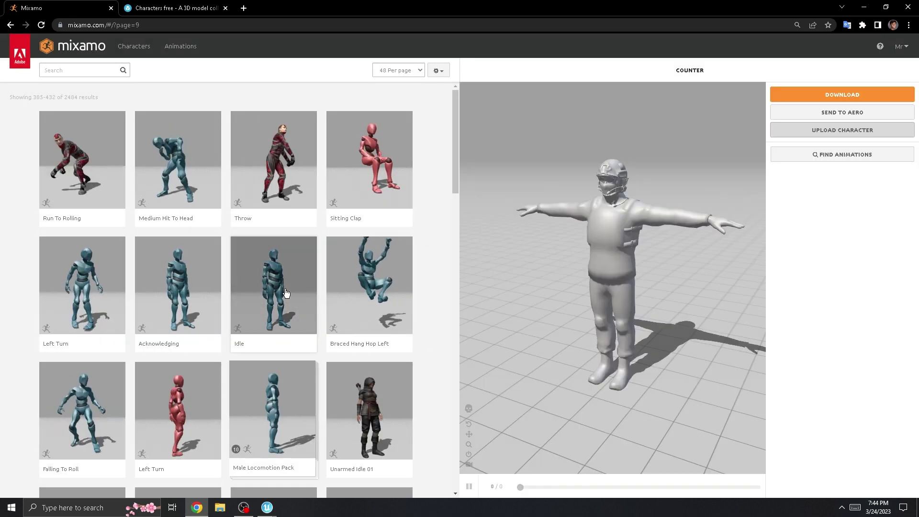
scroll(306, 277, down, 9)
scroll(313, 264, down, 10)
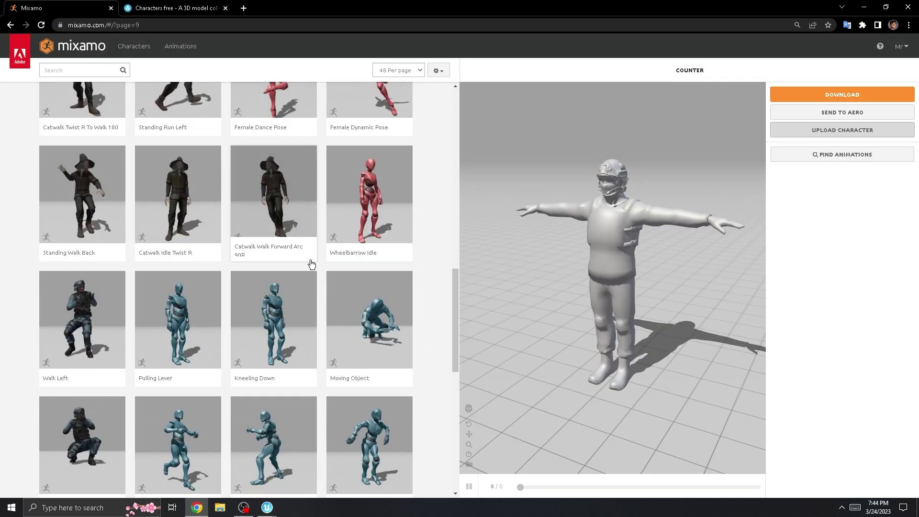
scroll(317, 253, down, 5)
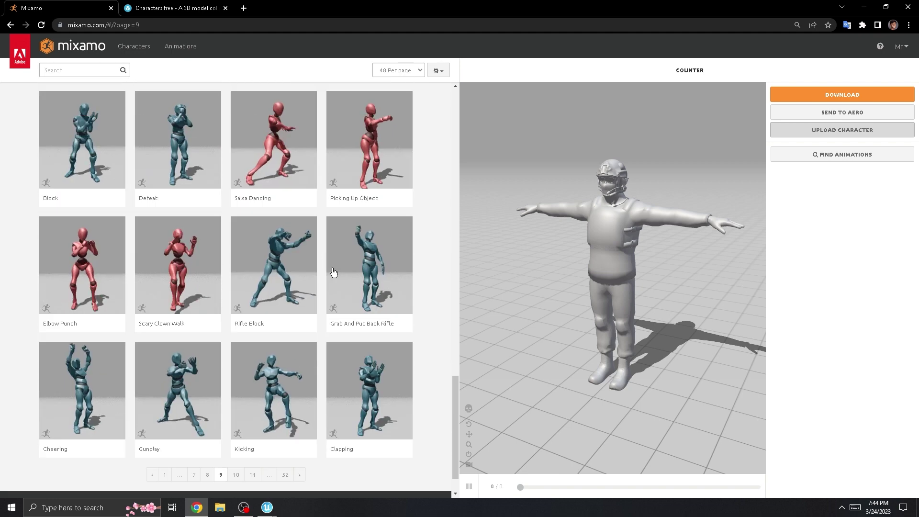
click(252, 474)
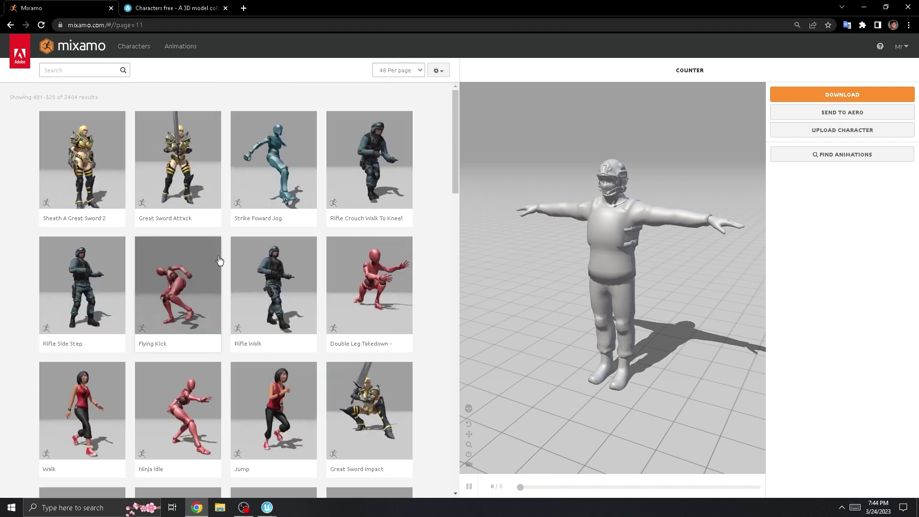
- Preview Standing To Crouch on the character, then browse to animation page 13
scroll(220, 263, down, 3)
scroll(218, 260, down, 14)
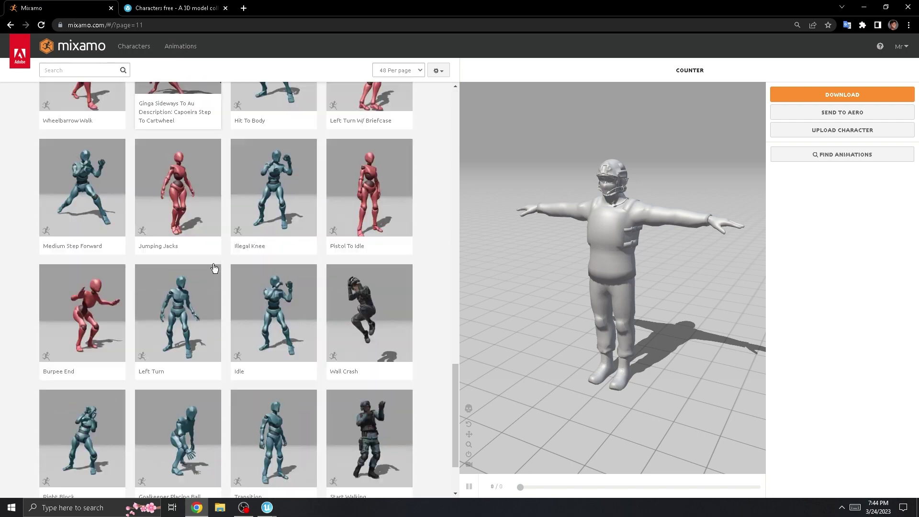
click(369, 189)
scroll(276, 421, down, 8)
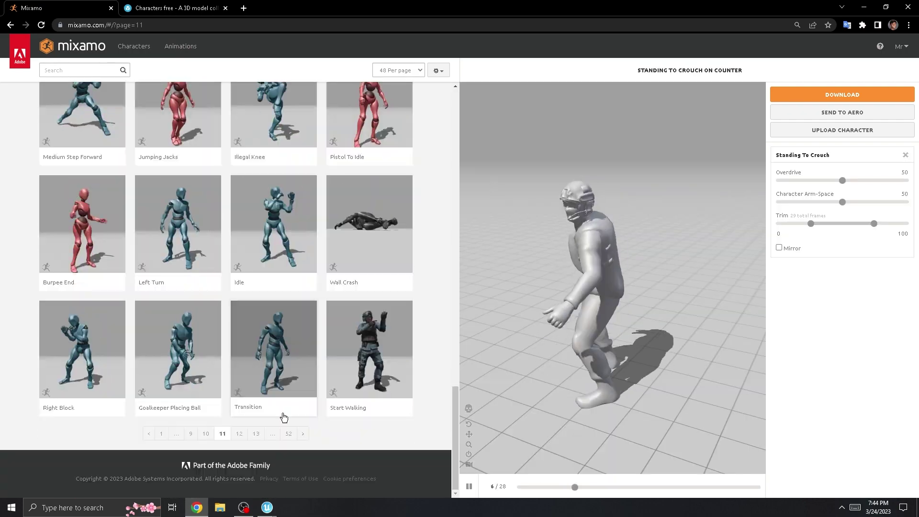
click(277, 433)
scroll(271, 397, down, 13)
scroll(272, 397, down, 12)
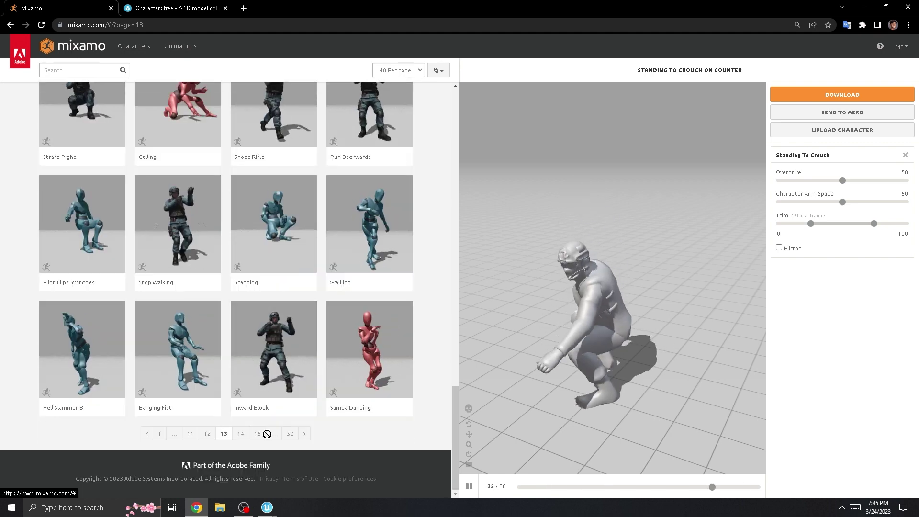
- Download the Inward Block animation as Inward Block.fbx, FBX Binary with skin
click(277, 359)
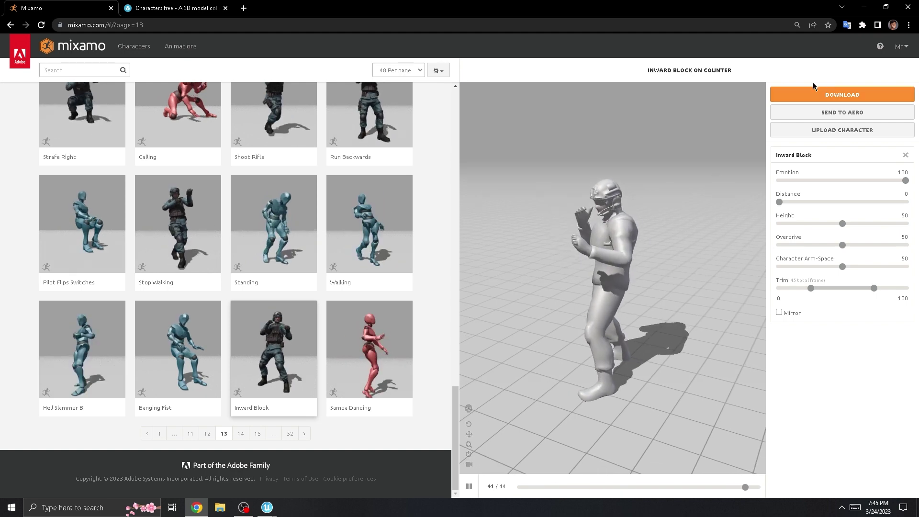
click(817, 101)
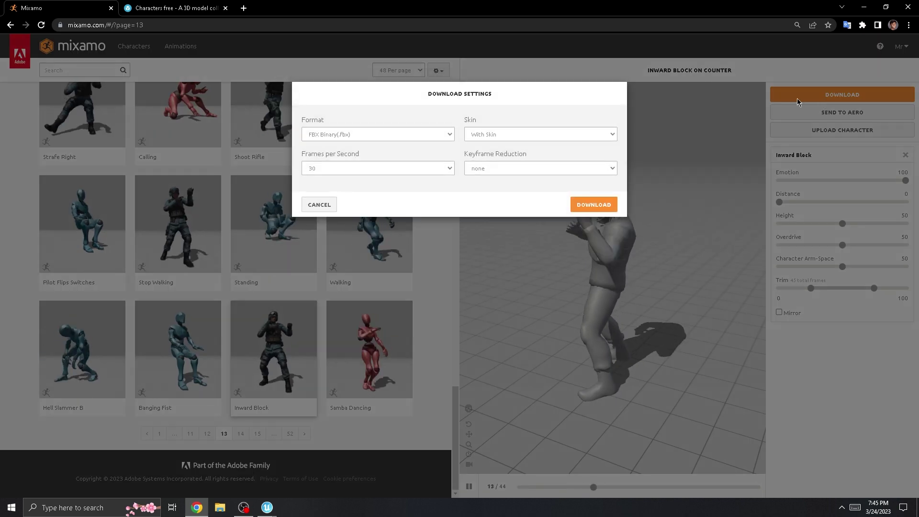
click(594, 205)
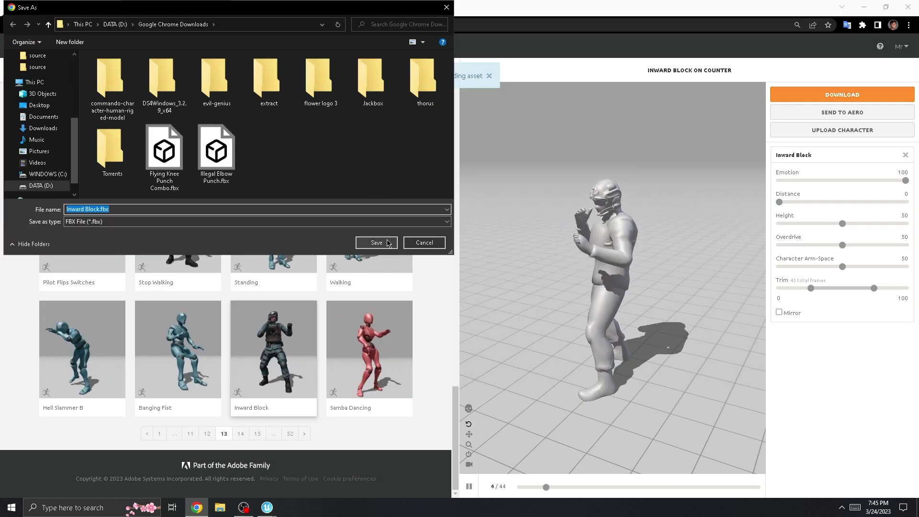
click(376, 242)
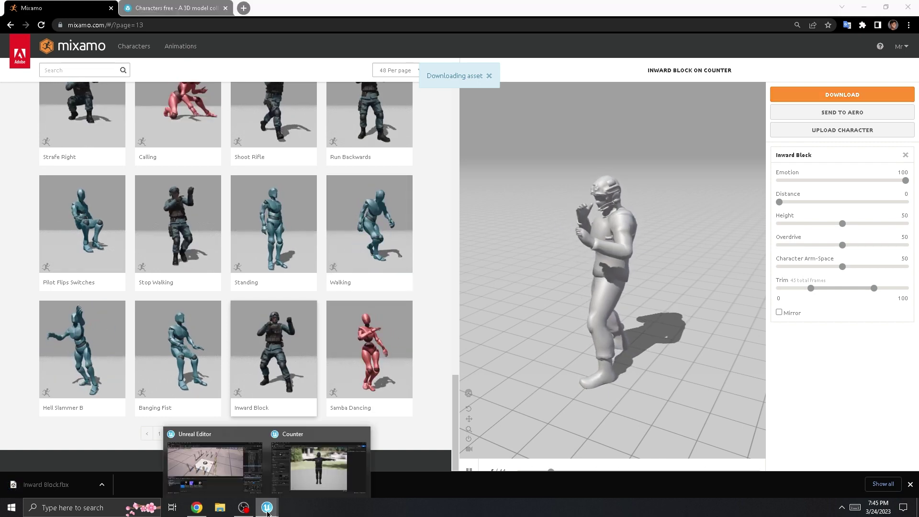
click(214, 461)
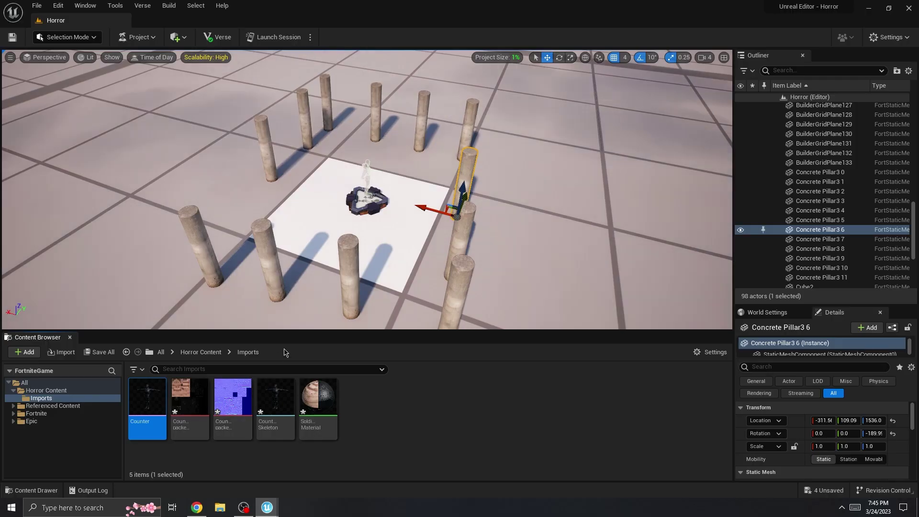
- Import Inward Block.fbx from Chrome Downloads with Import All and inspect the Inward_Block mesh
click(67, 355)
click(340, 95)
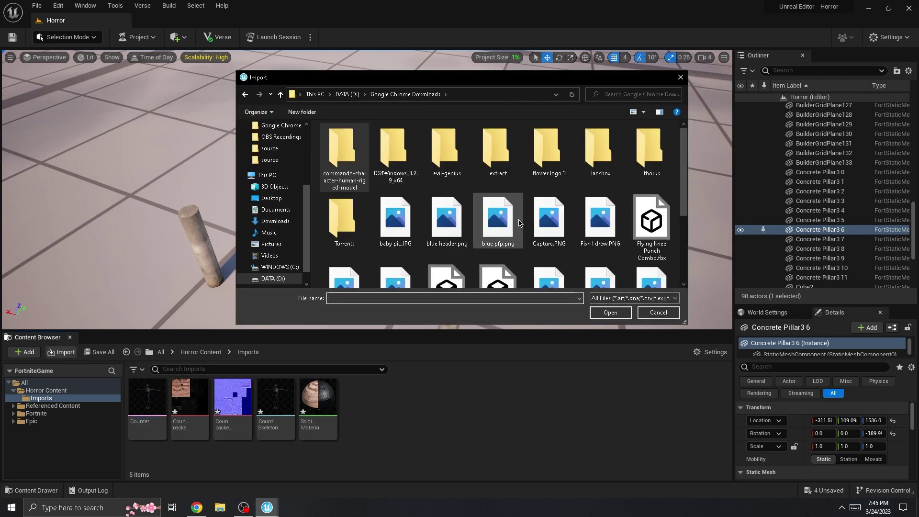
scroll(525, 224, down, 3)
double_click(498, 186)
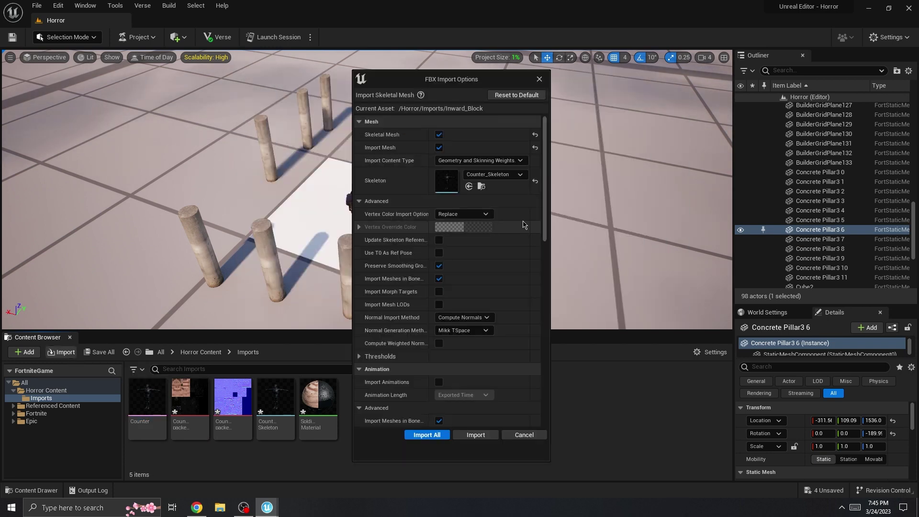
click(426, 434)
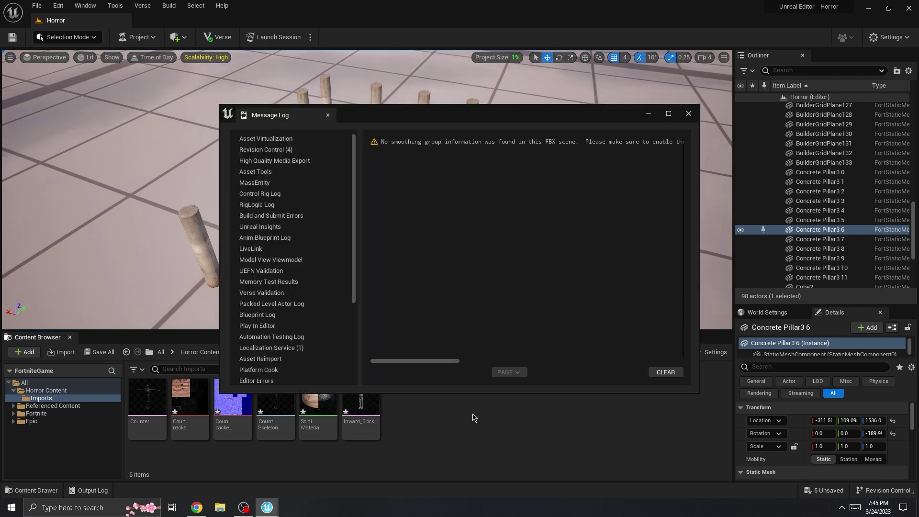
click(688, 114)
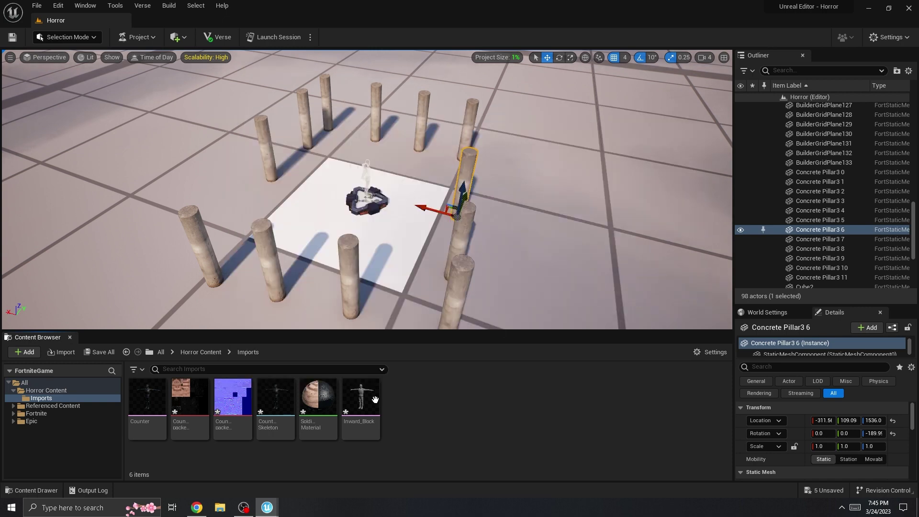
double_click(364, 401)
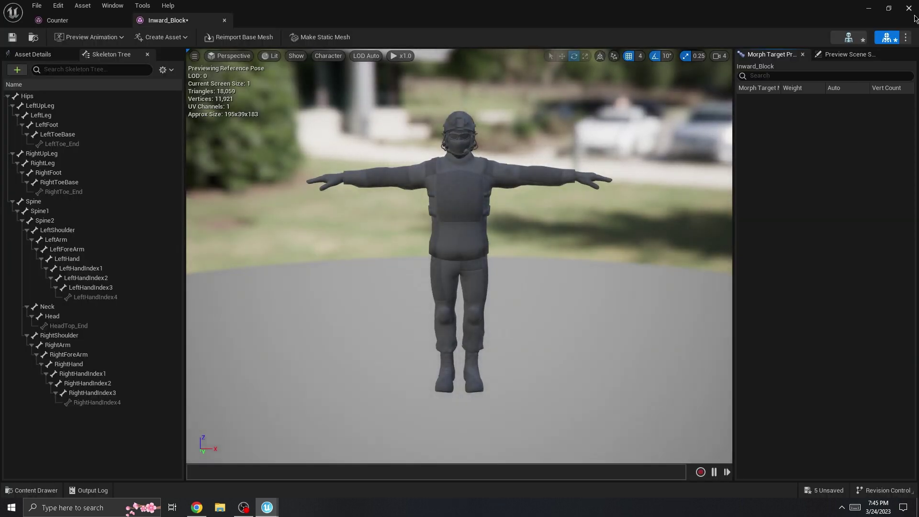
click(913, 11)
- Place the Inward_Block character in the Horror level beside the pillars
right_click(375, 391)
click(409, 434)
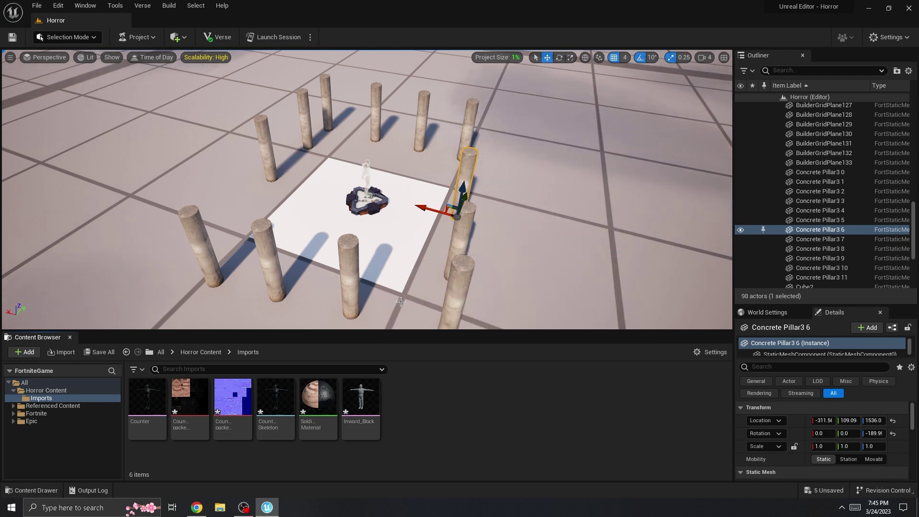
right_drag(407, 239, 415, 241)
middle_drag(407, 117, 435, 117)
drag(361, 406, 170, 196)
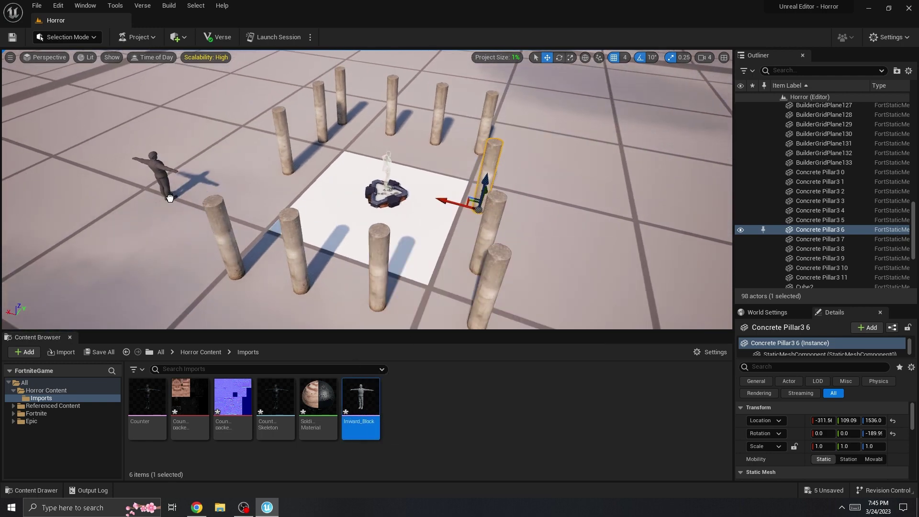
right_drag(208, 173, 165, 172)
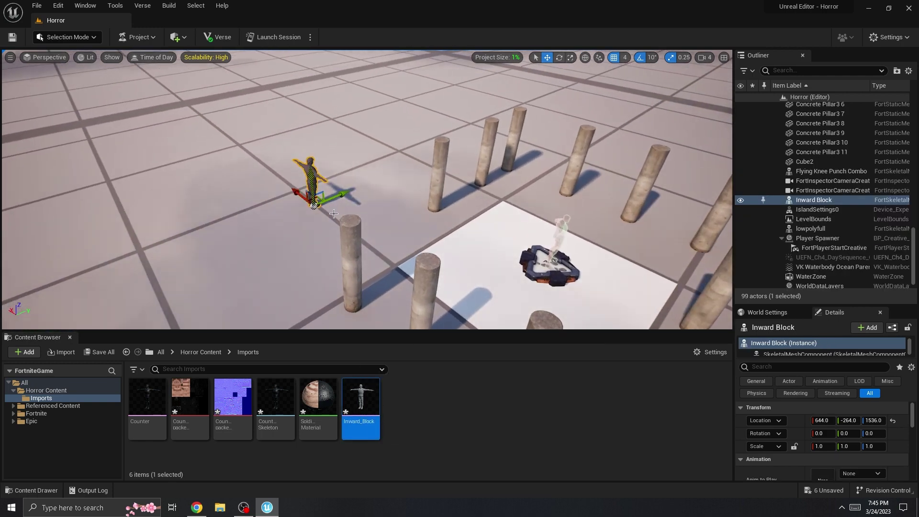
- Remove the placed Inward Block actor and force-delete the Inward_Block asset despite its references
key(Delete)
key(Delete)
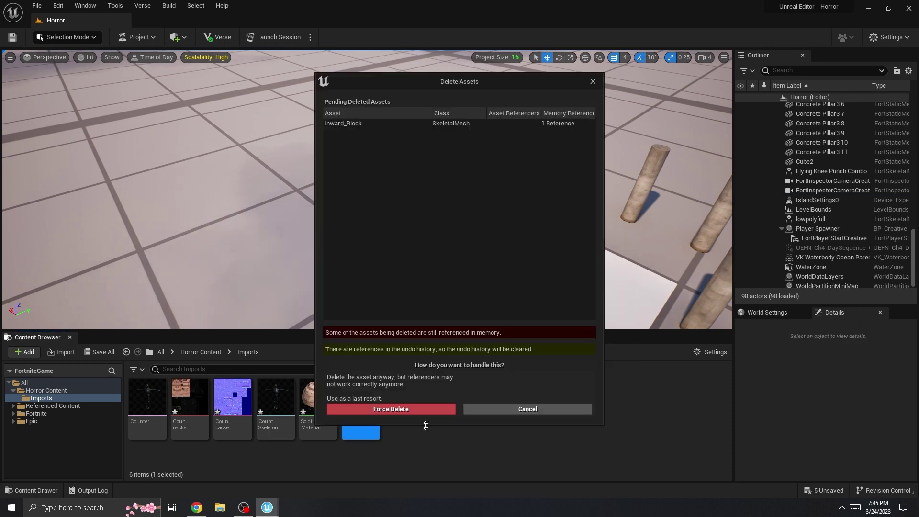
click(402, 409)
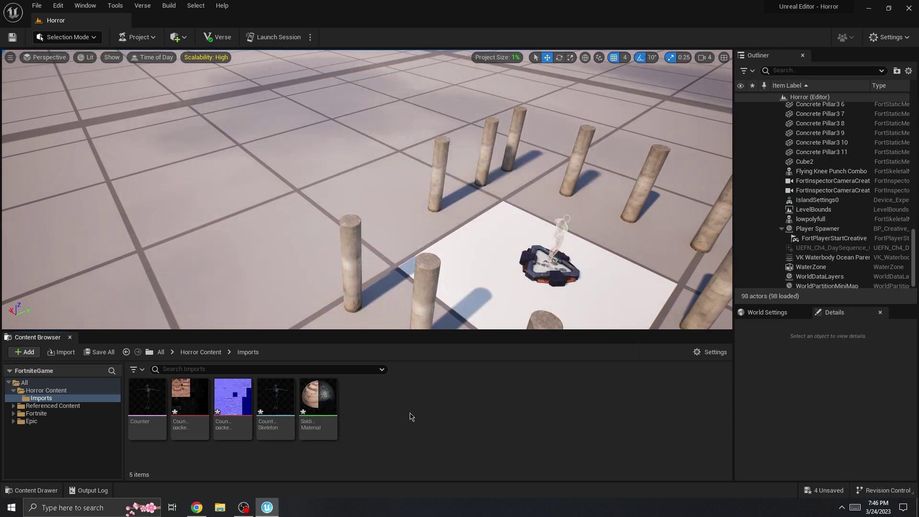
right_drag(411, 251, 387, 242)
key(s)
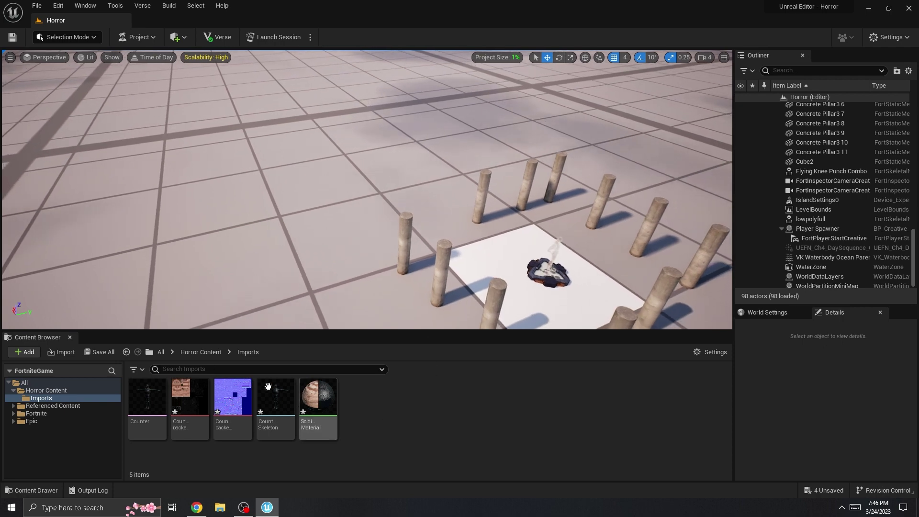
- Re-import Inward Block.fbx as an animation only on Counter_Skeleton, with Import Mesh unchecked
click(61, 351)
scroll(601, 254, down, 2)
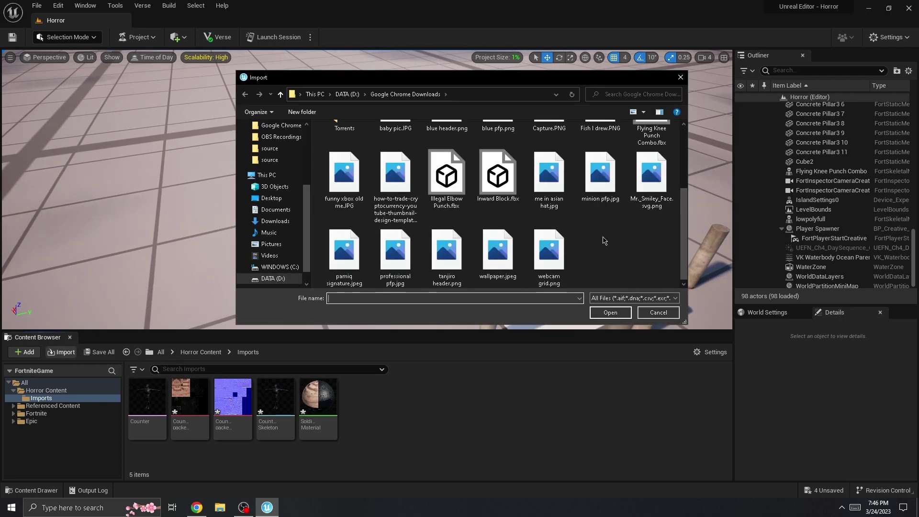
double_click(497, 176)
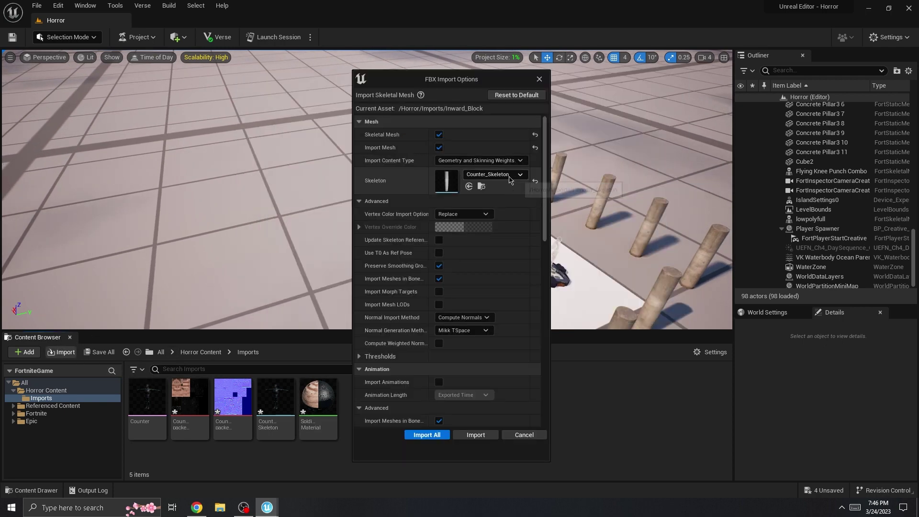
click(439, 147)
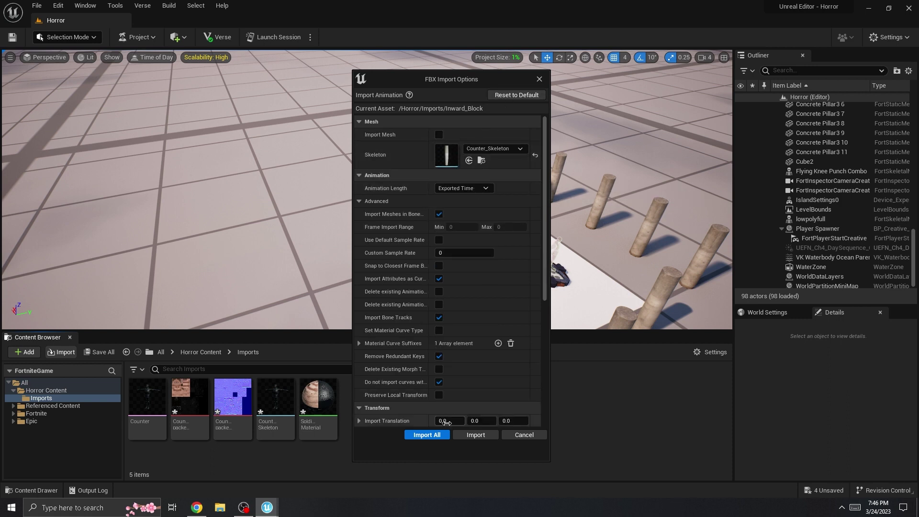
click(437, 434)
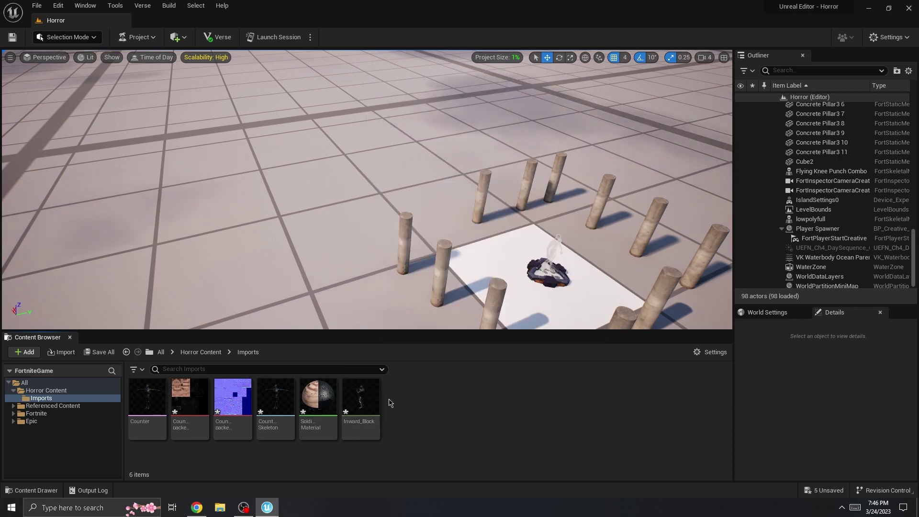
- Preview the Inward_Block animation, then drag it into the viewport and frame the posed soldier
double_click(360, 397)
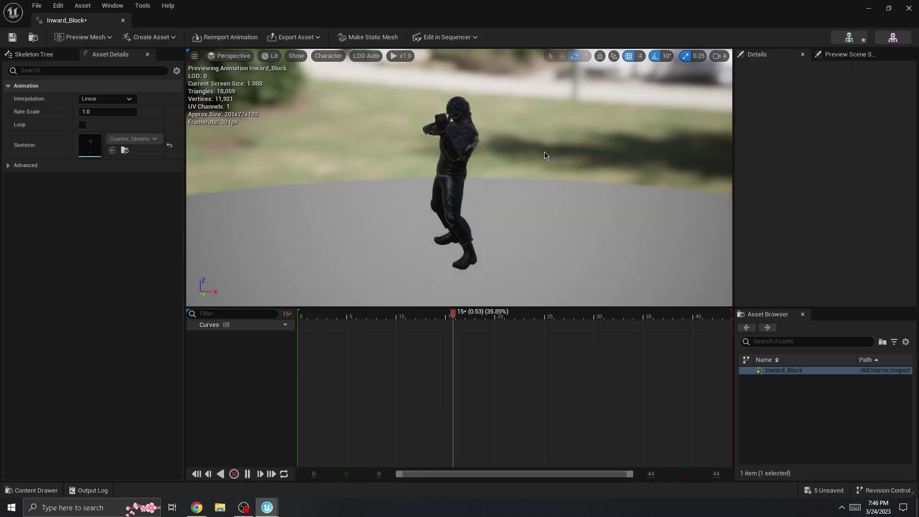
click(908, 8)
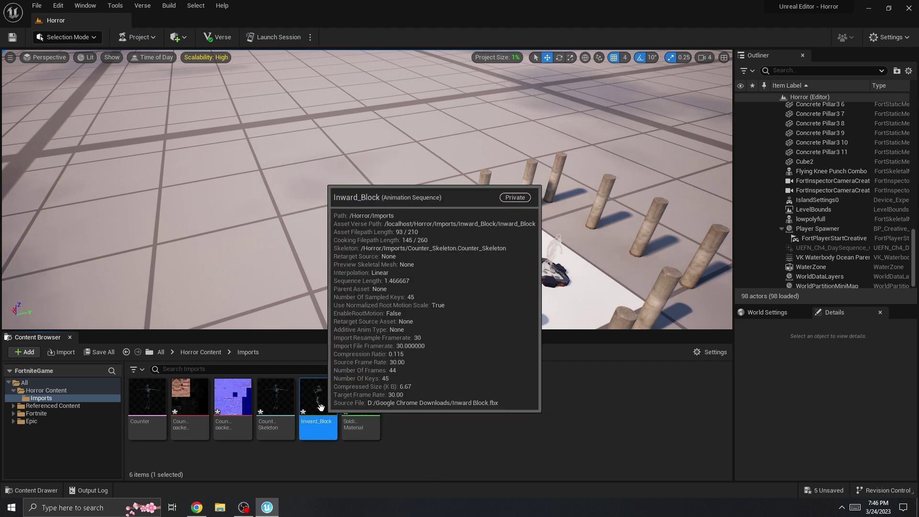
drag(321, 408, 251, 251)
key(f)
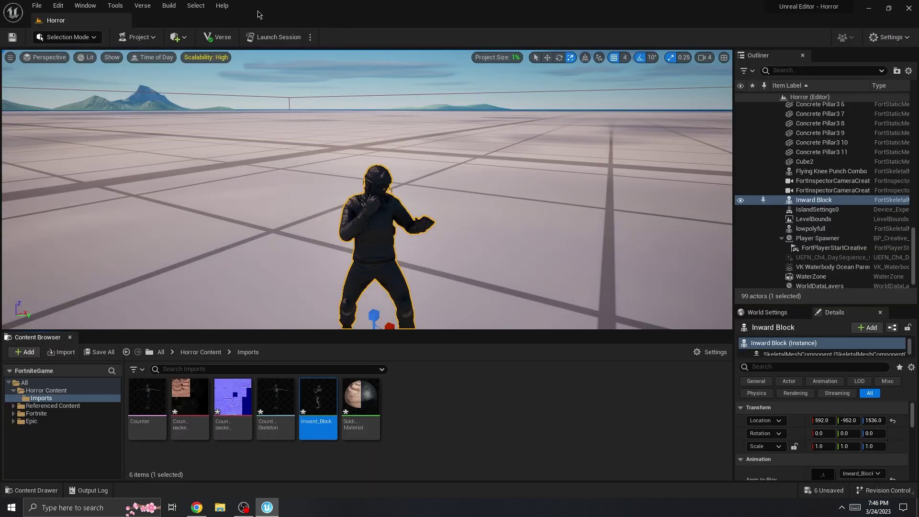
- Save all six unsaved assets and launch a Fortnite playtest session of the level
click(251, 41)
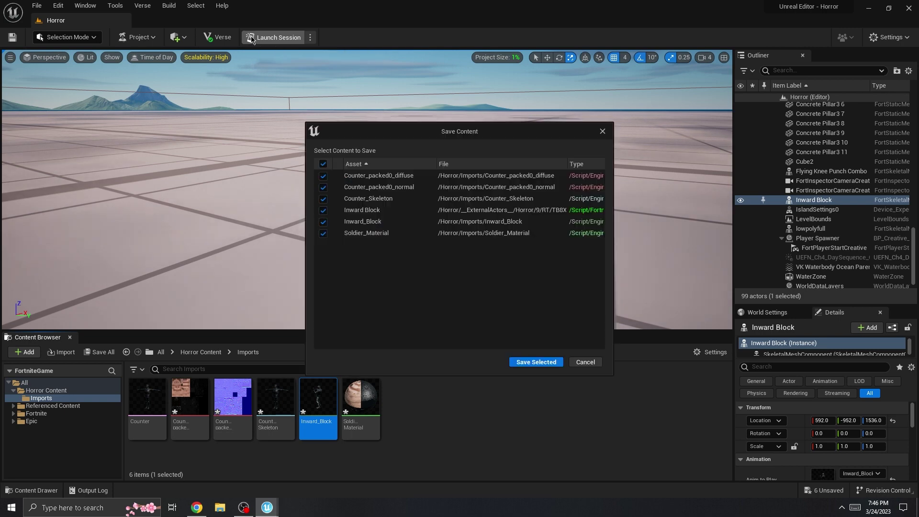
click(536, 362)
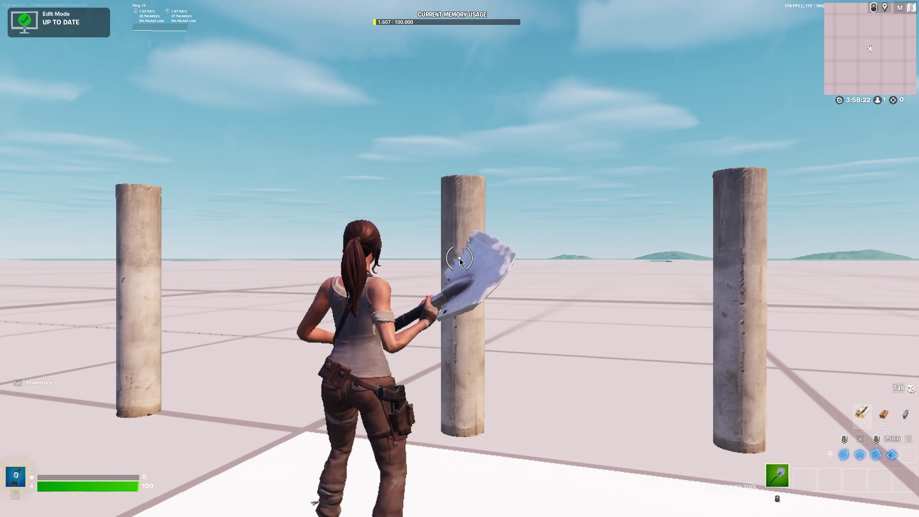
- Run to the Counter soldier, circle it and swing the pickaxe to check its Inward Block animation
click(486, 214)
key(w)
key(w)
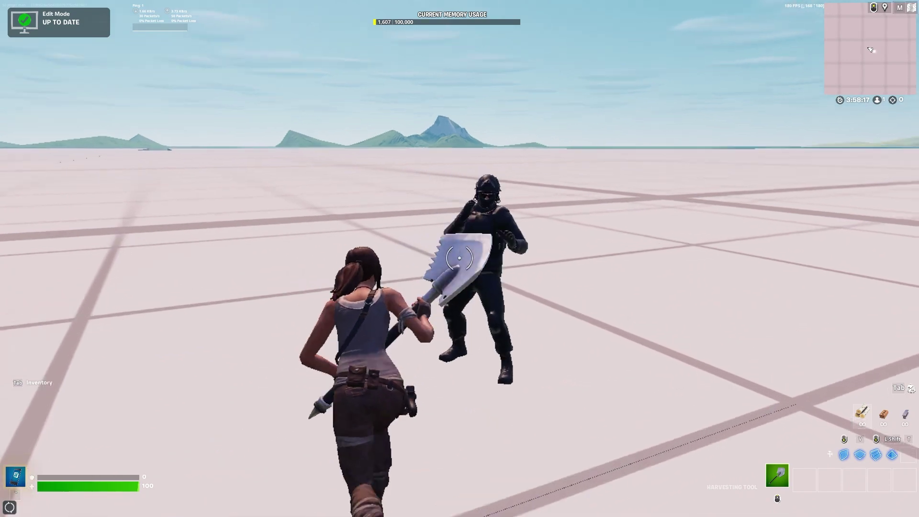
key(w)
click(459, 258)
click(459, 258)
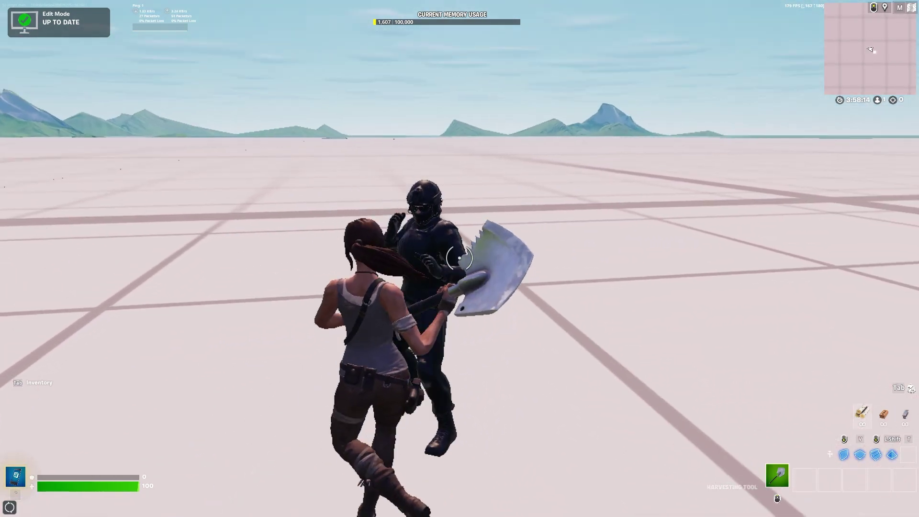
key(a)
key(a)
key(w)
key(a)
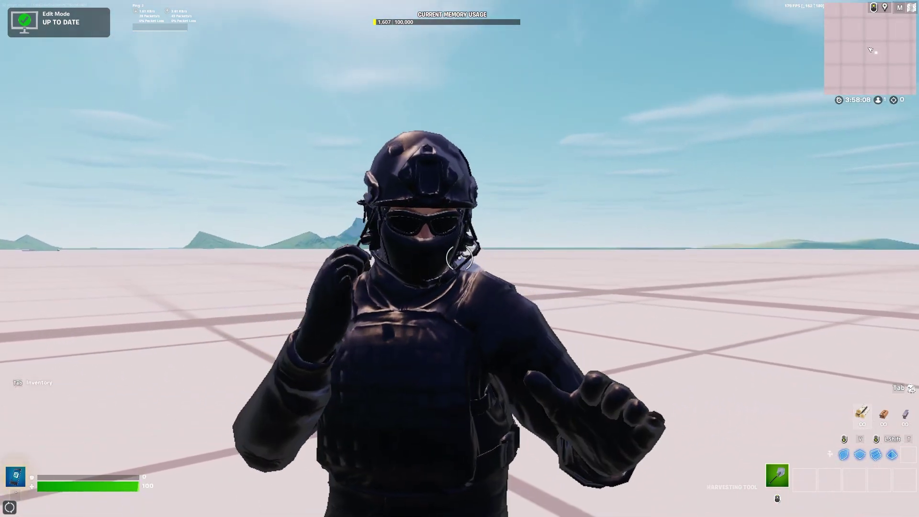
key(a)
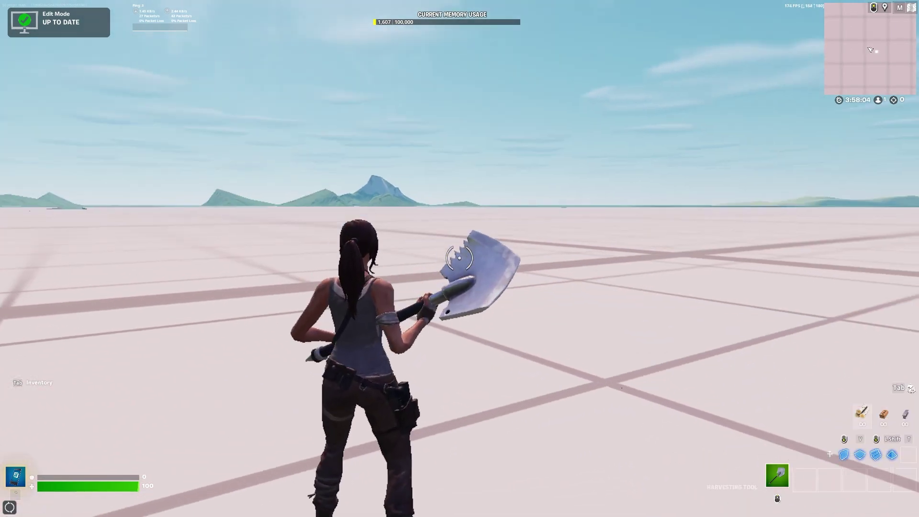
click(459, 258)
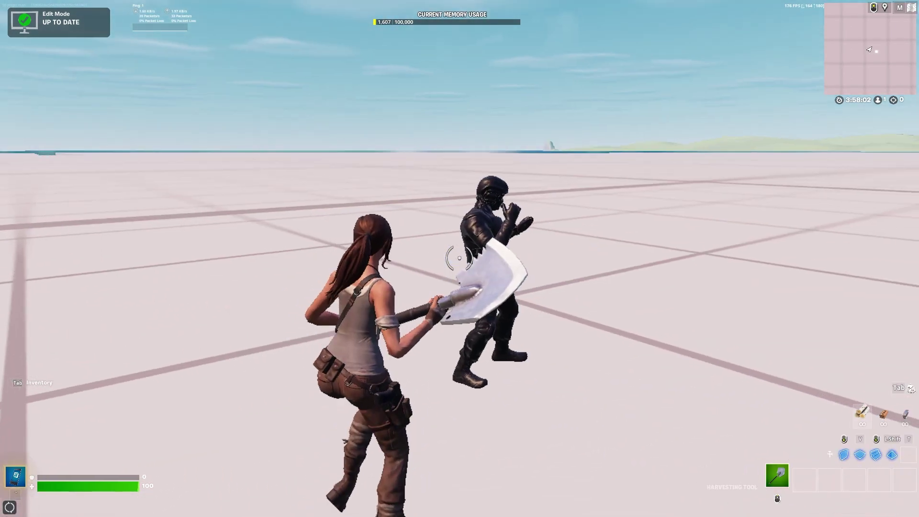